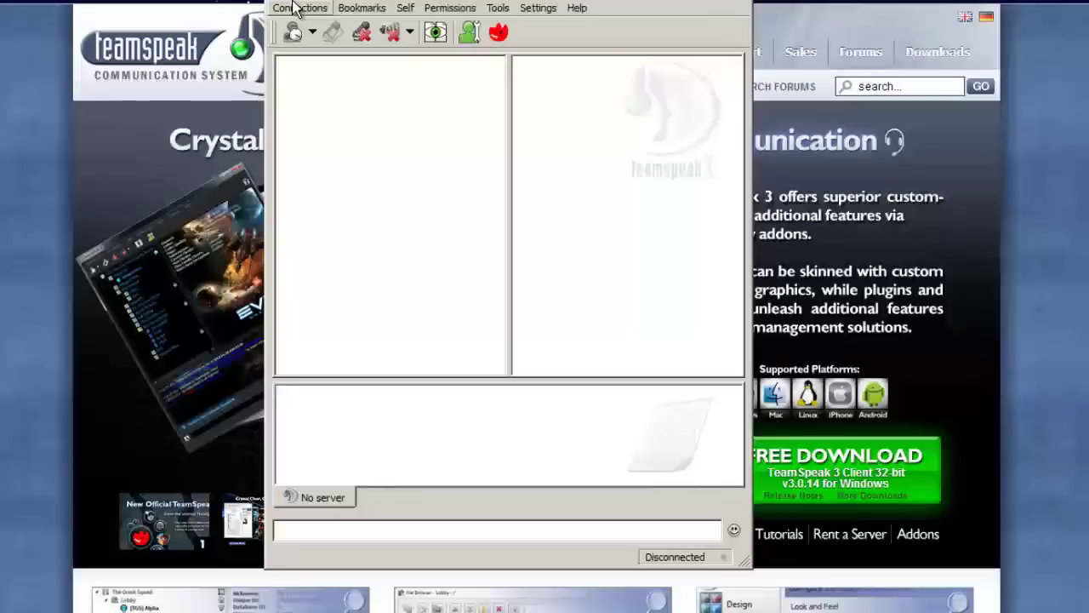
Open a new server connection and set the server address to ts3.canelapl.us
click(293, 9)
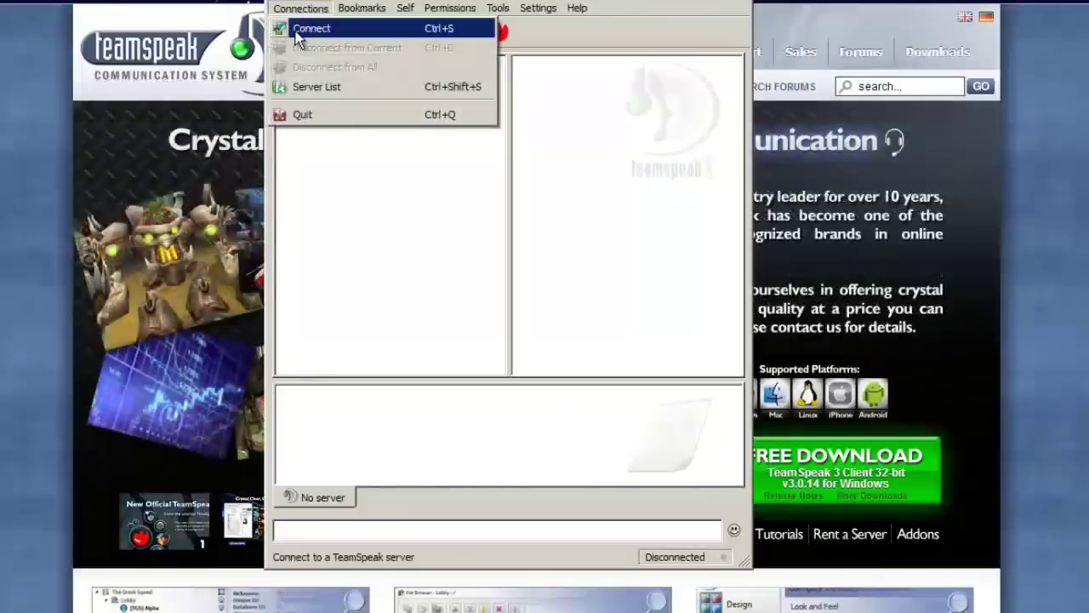
click(297, 32)
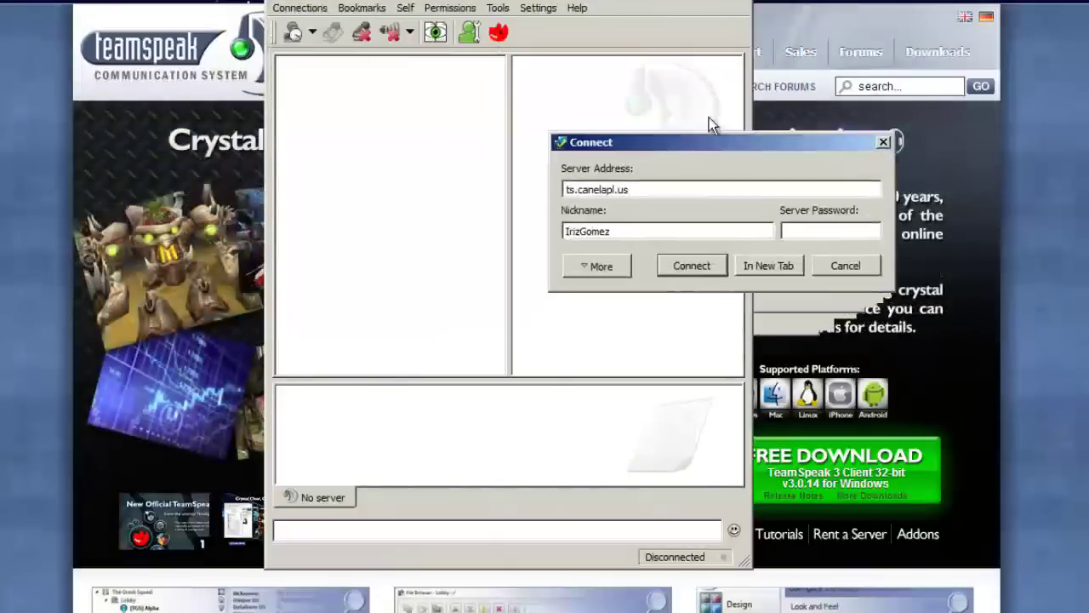
drag(658, 77, 617, 97)
drag(639, 133, 551, 135)
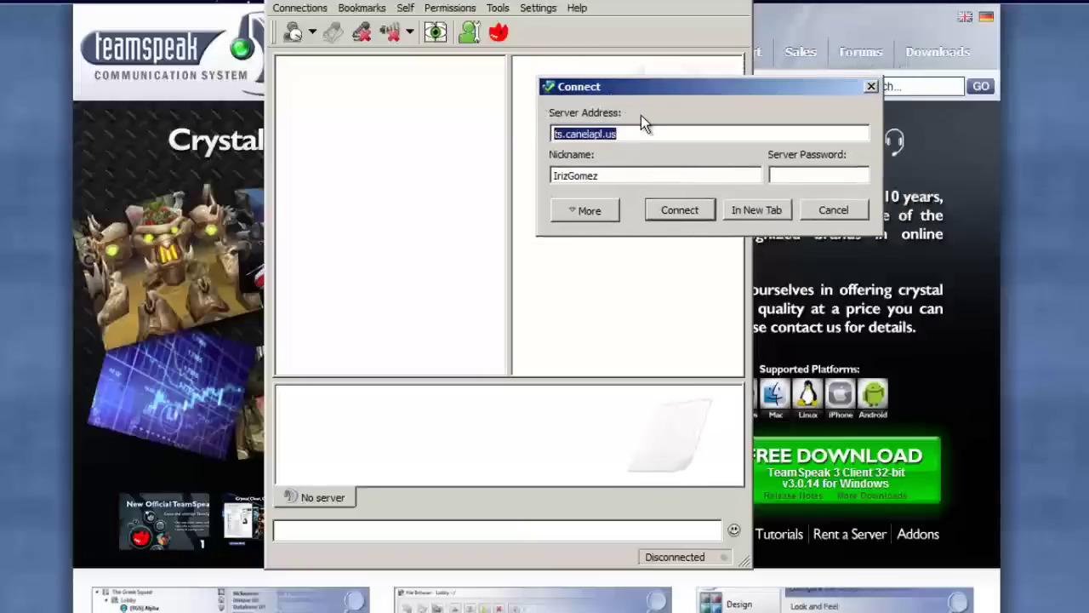
click(639, 138)
drag(668, 136, 554, 134)
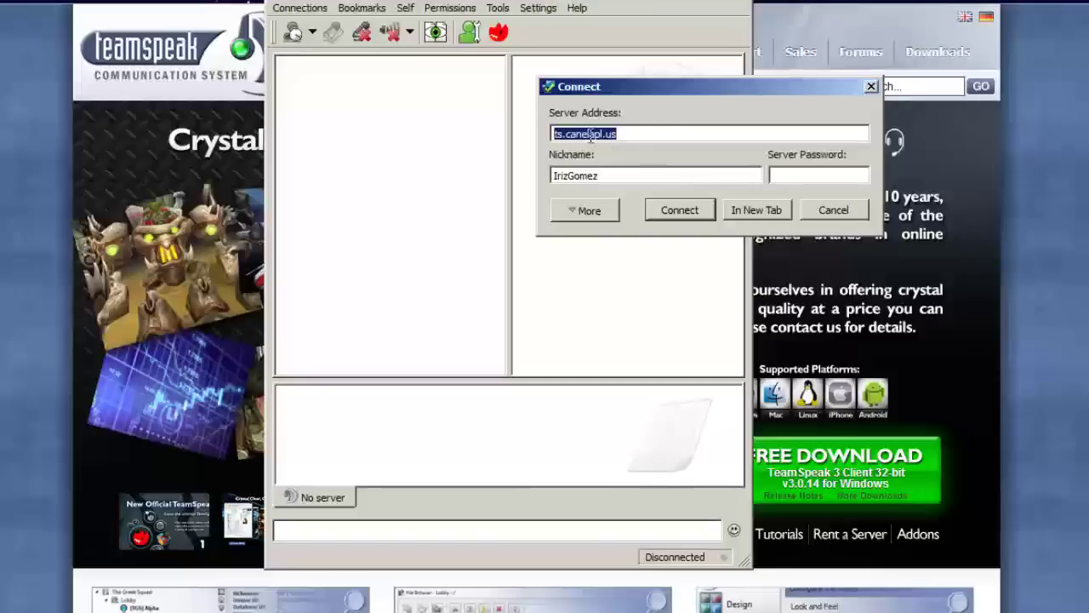
click(562, 134)
text(3)
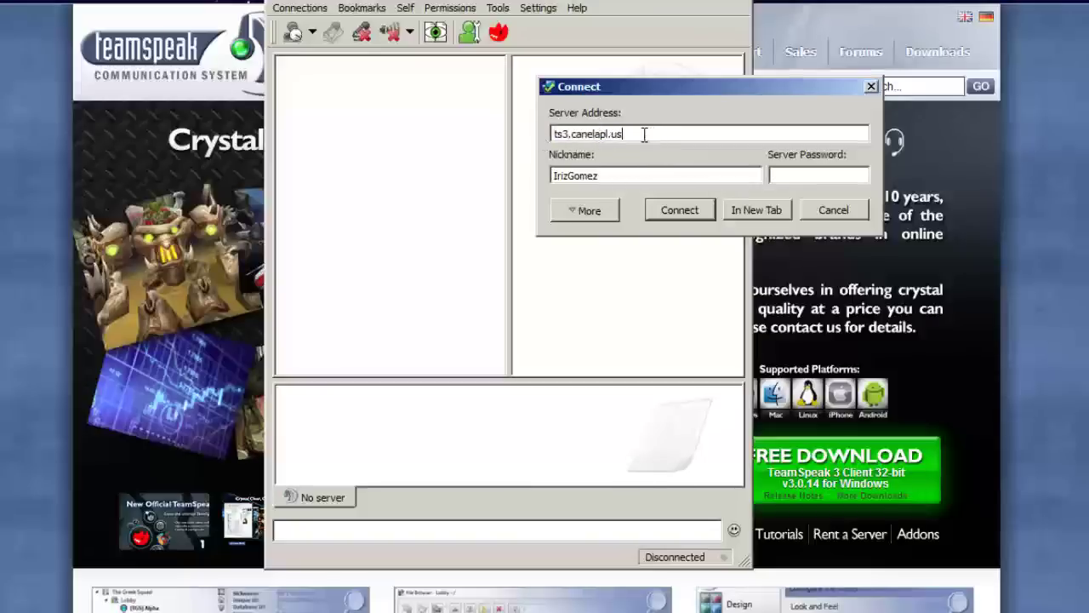
drag(646, 135, 525, 144)
click(634, 136)
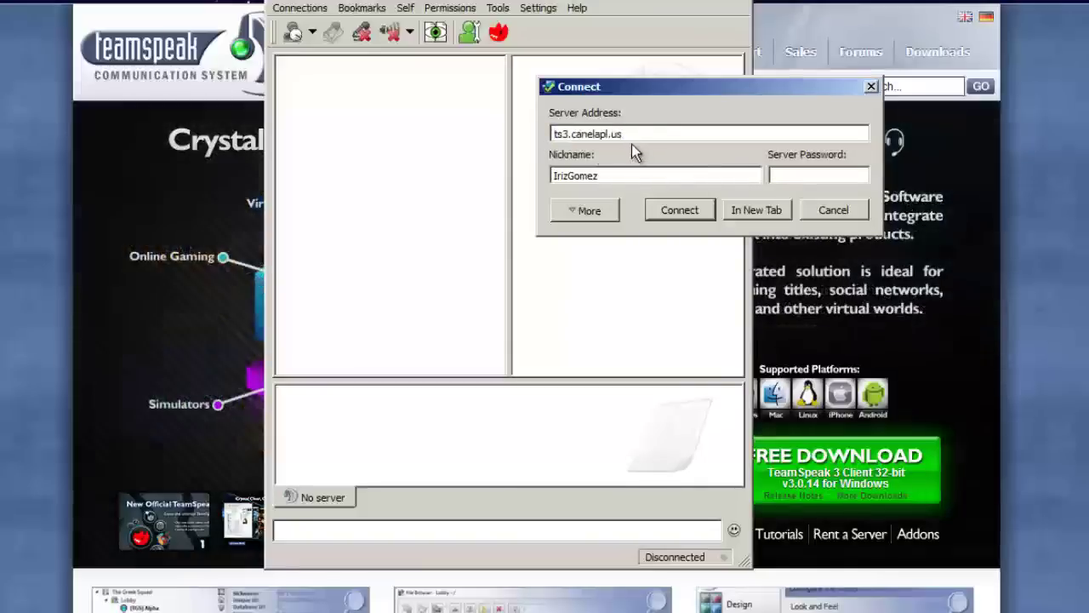
Connect to the server with the existing nickname and an empty server password
drag(599, 176, 496, 170)
click(600, 176)
click(850, 178)
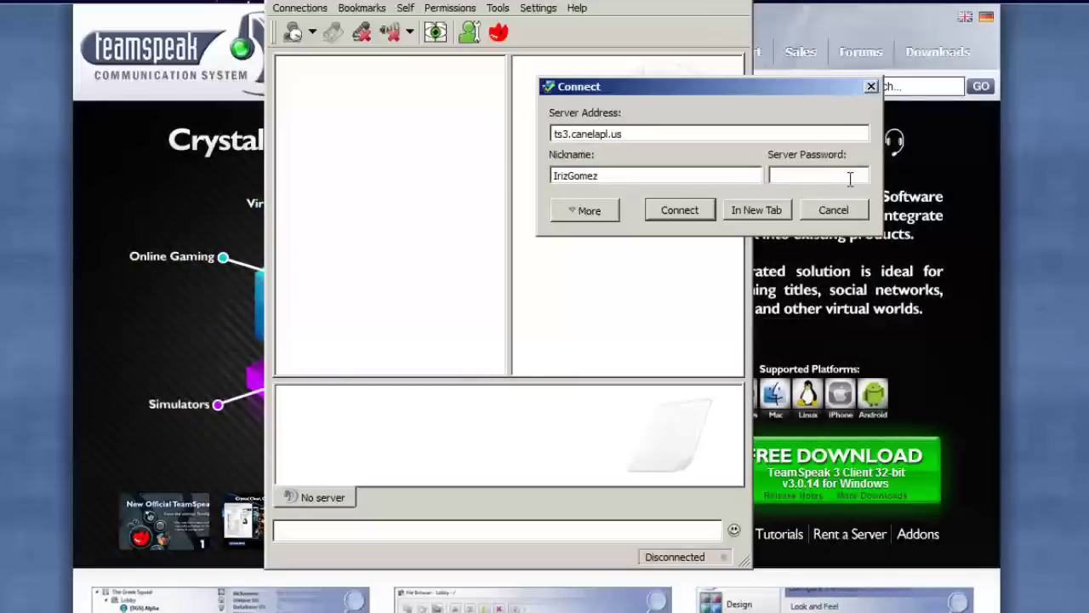
drag(738, 97, 804, 101)
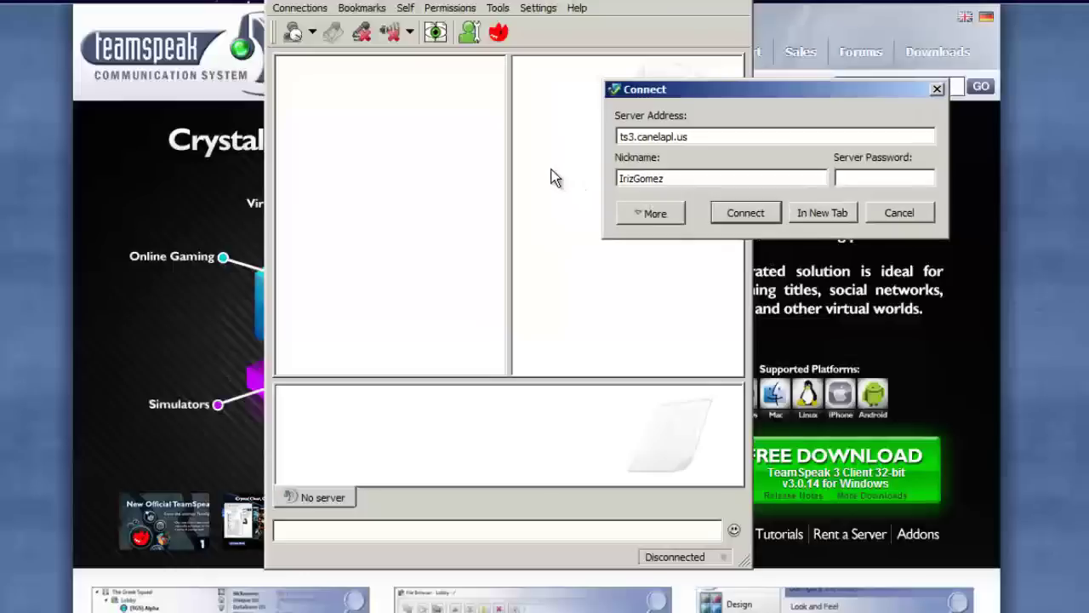
key(Return)
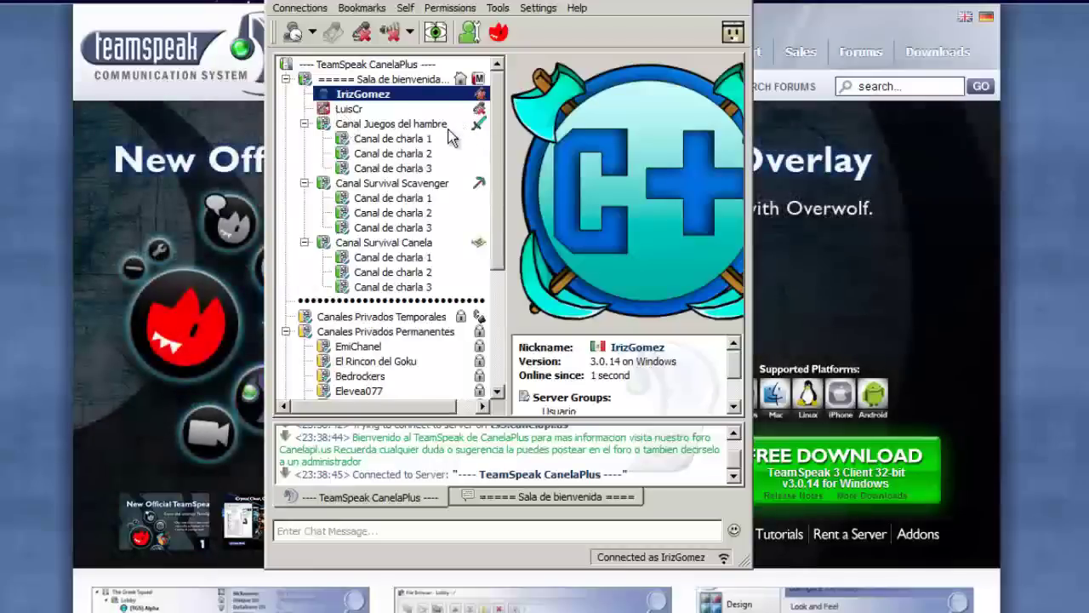
Look through the server's channel tree and view the details of the Canal de las Gomitas channel
scroll(421, 151, down, 3)
scroll(459, 174, up, 3)
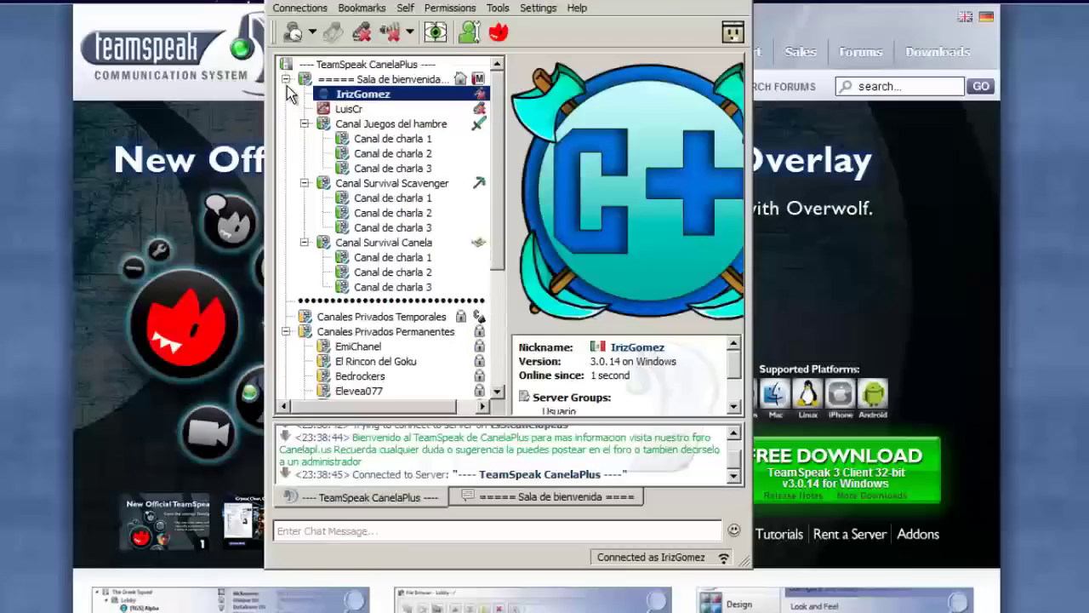
scroll(294, 89, down, 5)
scroll(298, 89, up, 5)
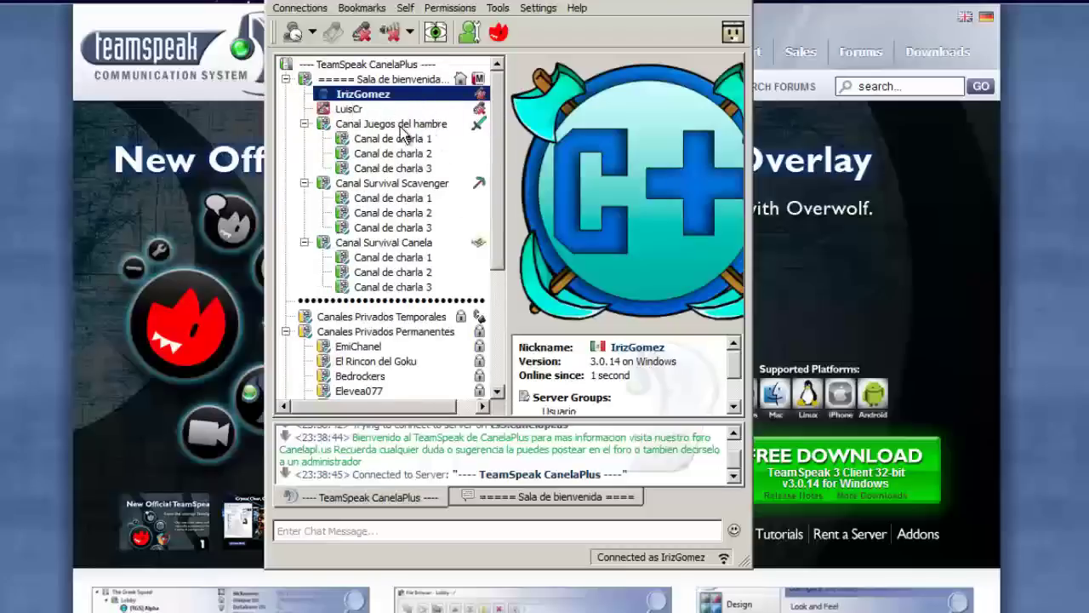
scroll(413, 137, down, 1)
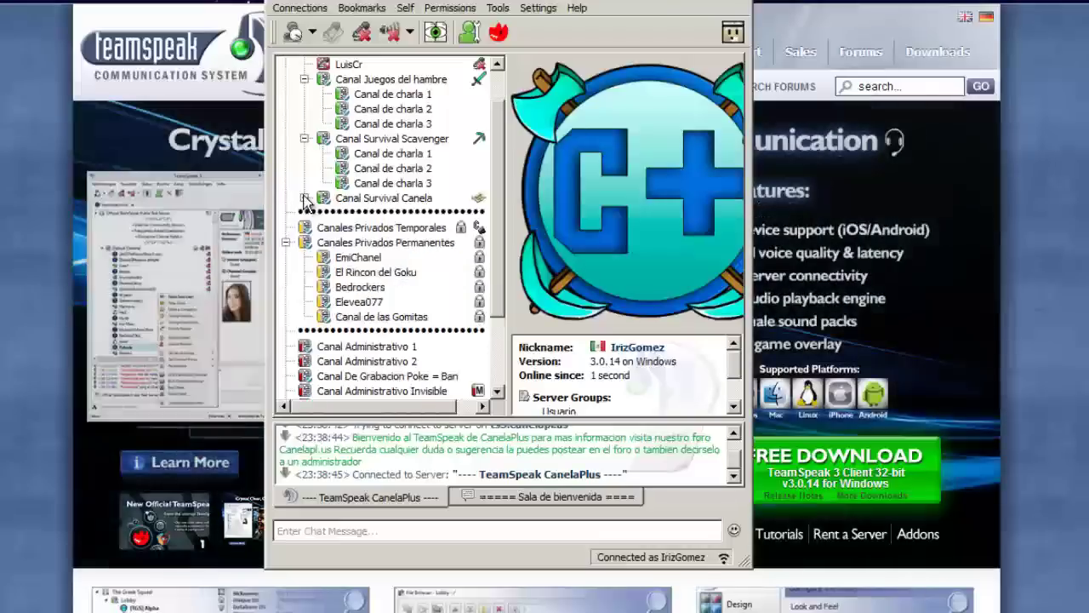
scroll(358, 222, down, 1)
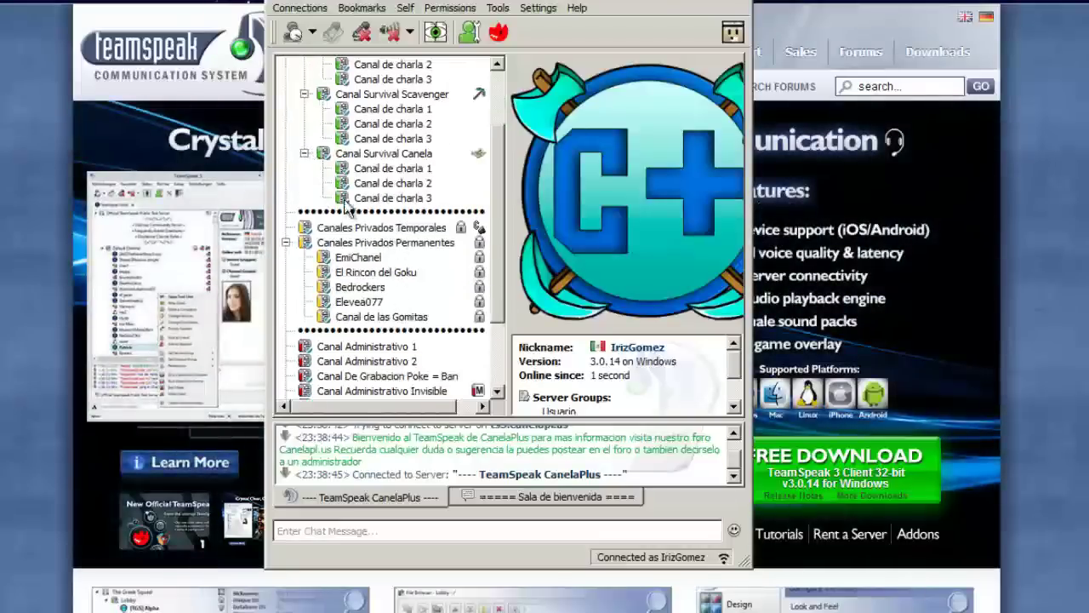
scroll(400, 230, down, 2)
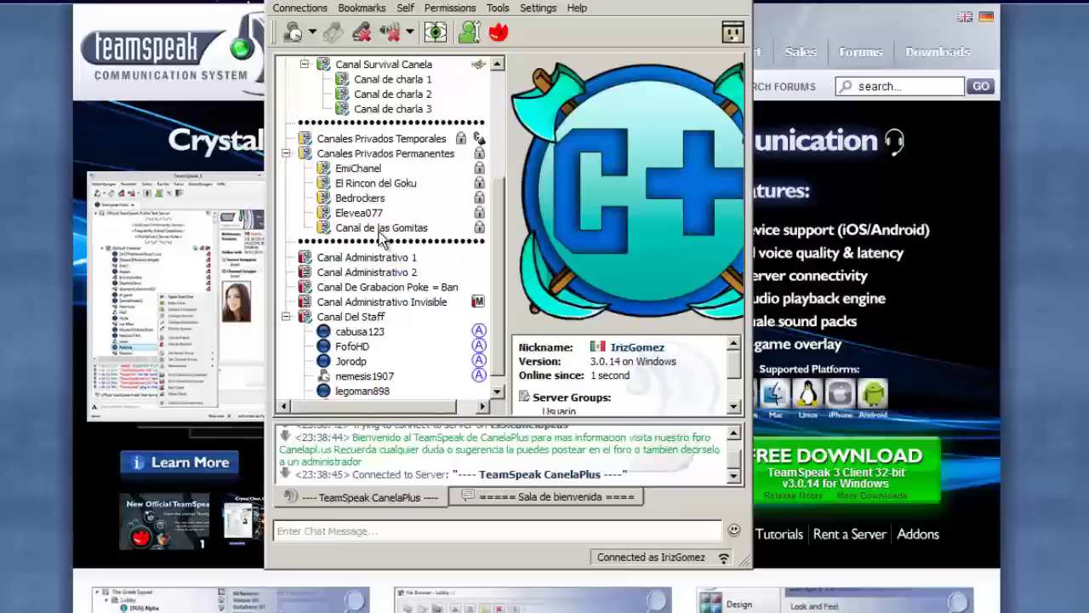
click(359, 231)
drag(495, 207, 521, 285)
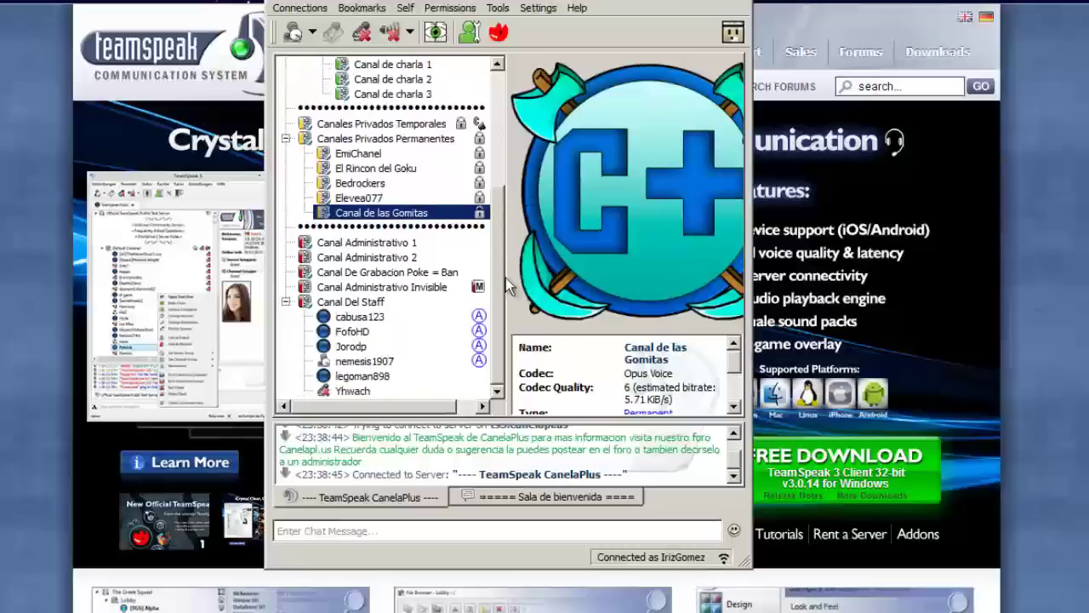
drag(497, 258, 483, 119)
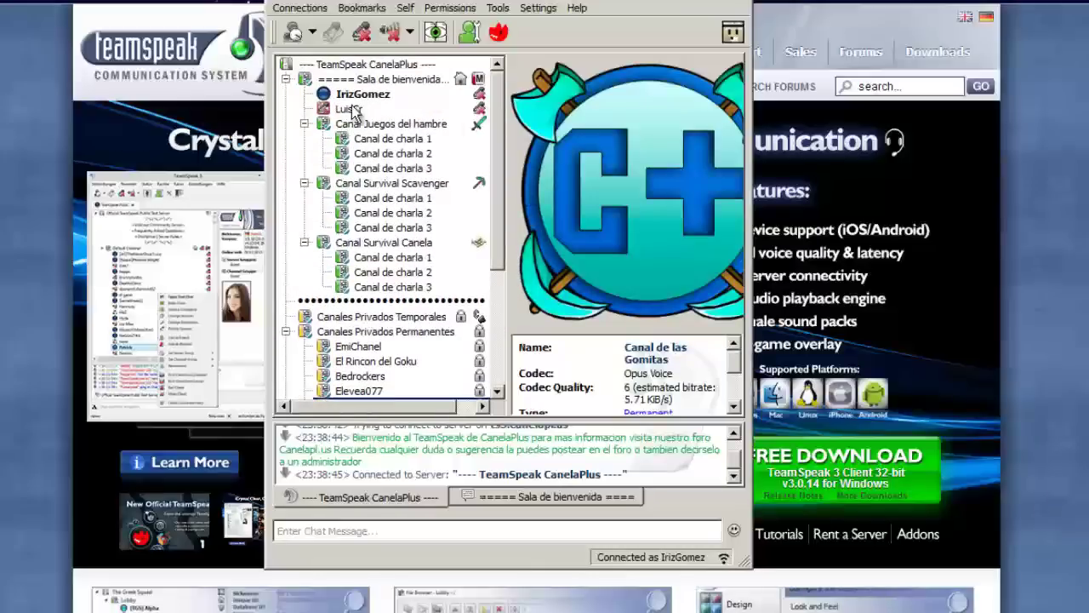
Try to move your own user into Canal de las Gomitas, filling in the channel password and cancelling the prompt
drag(420, 97, 426, 337)
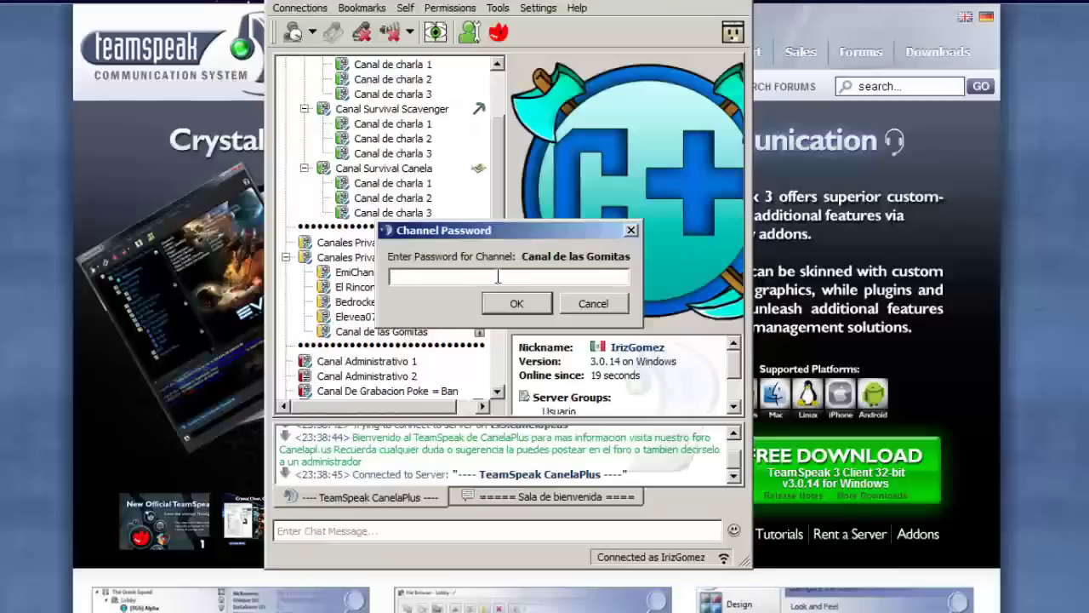
key(ctrl+v)
key(ctrl+a)
click(252, 270)
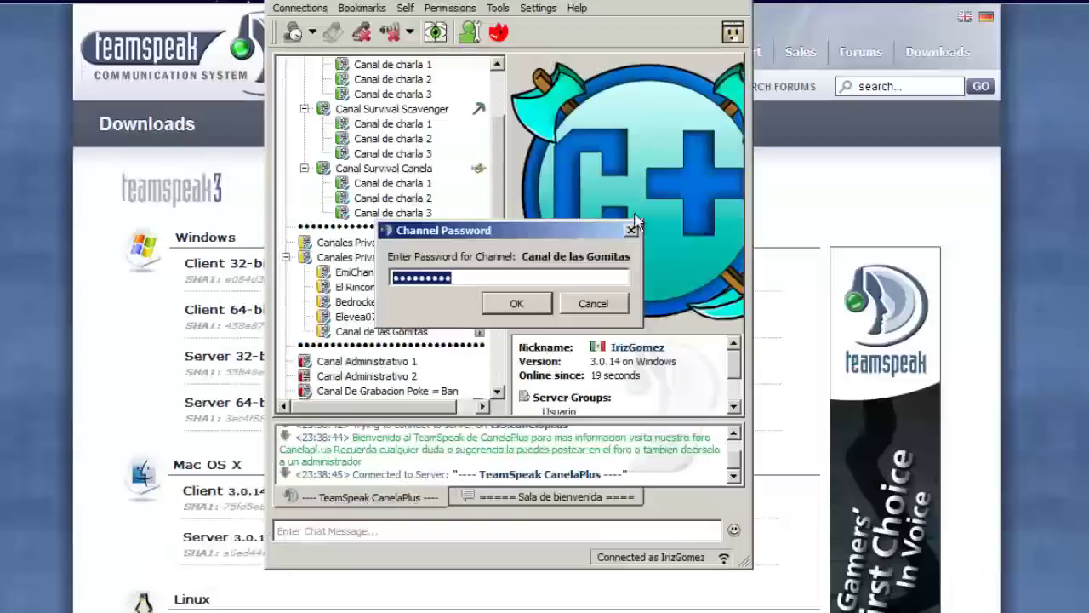
click(611, 304)
Disconnect from the current server and open the bookmark manager
click(300, 8)
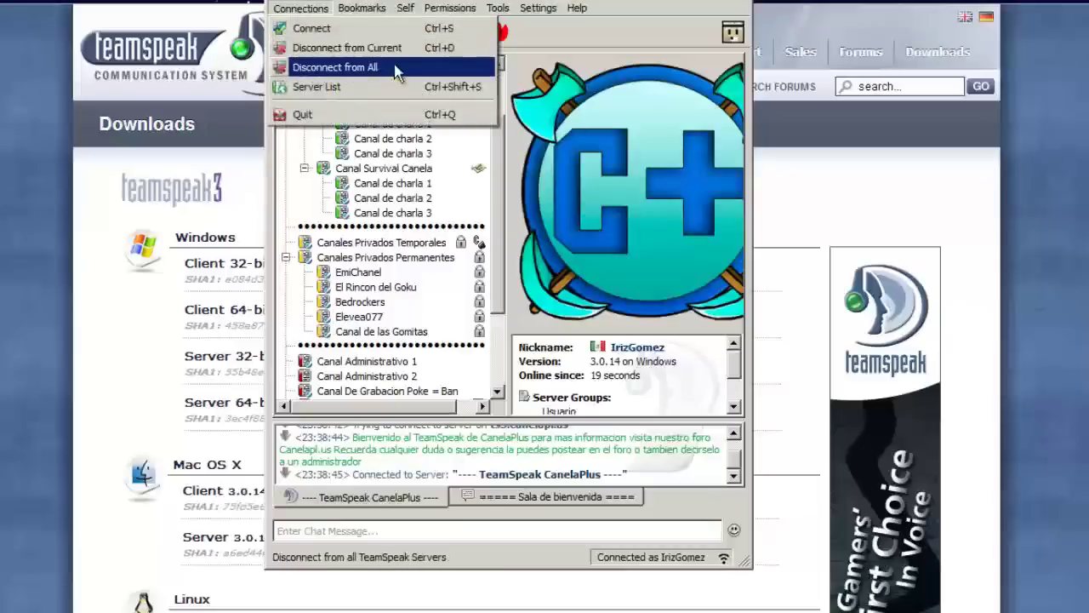
click(349, 48)
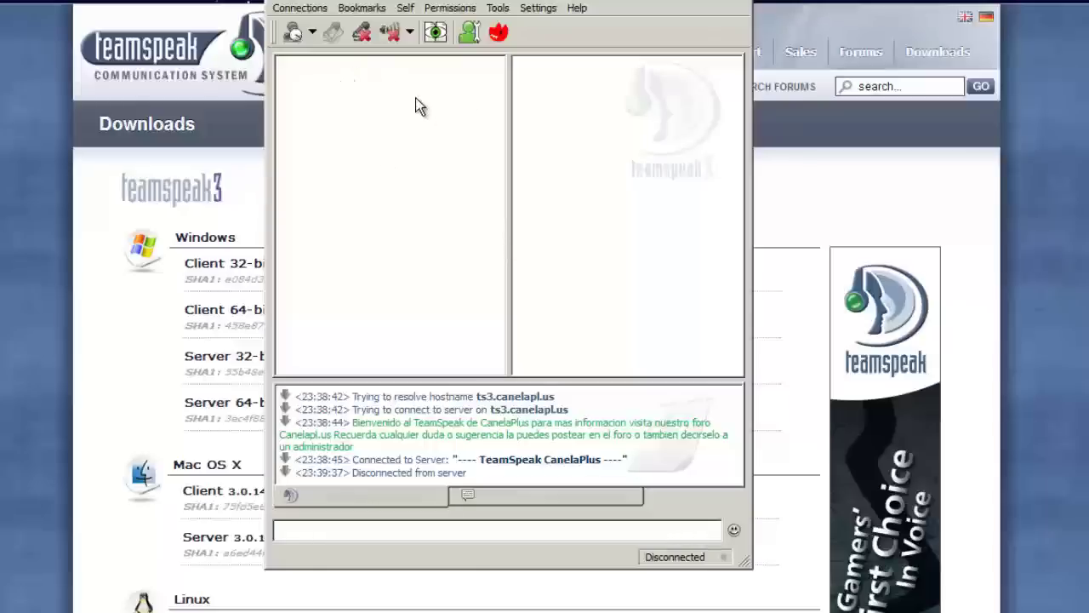
click(299, 8)
click(385, 177)
click(363, 7)
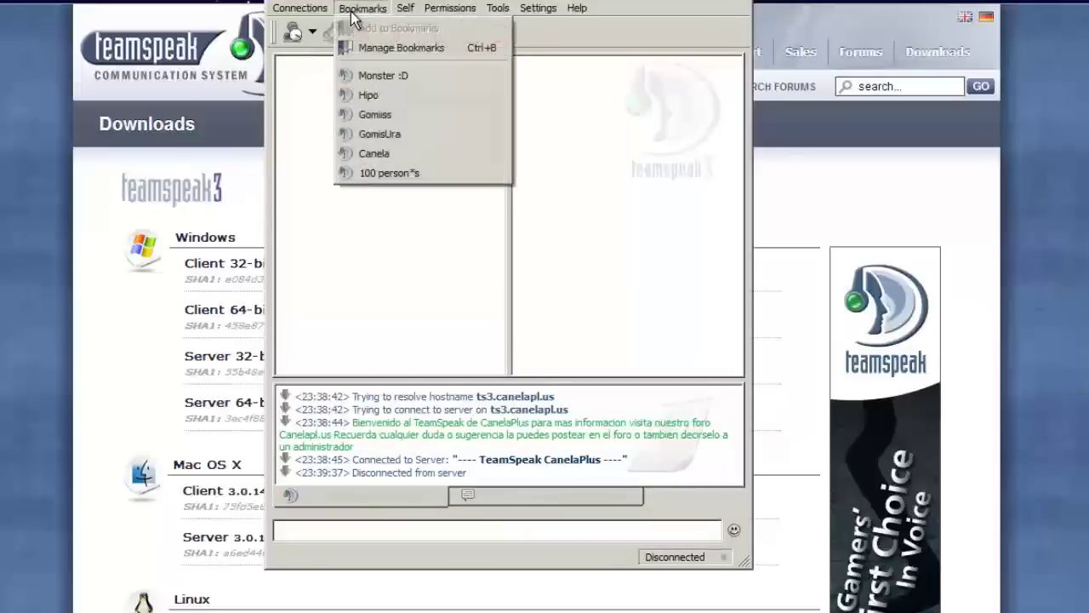
click(383, 52)
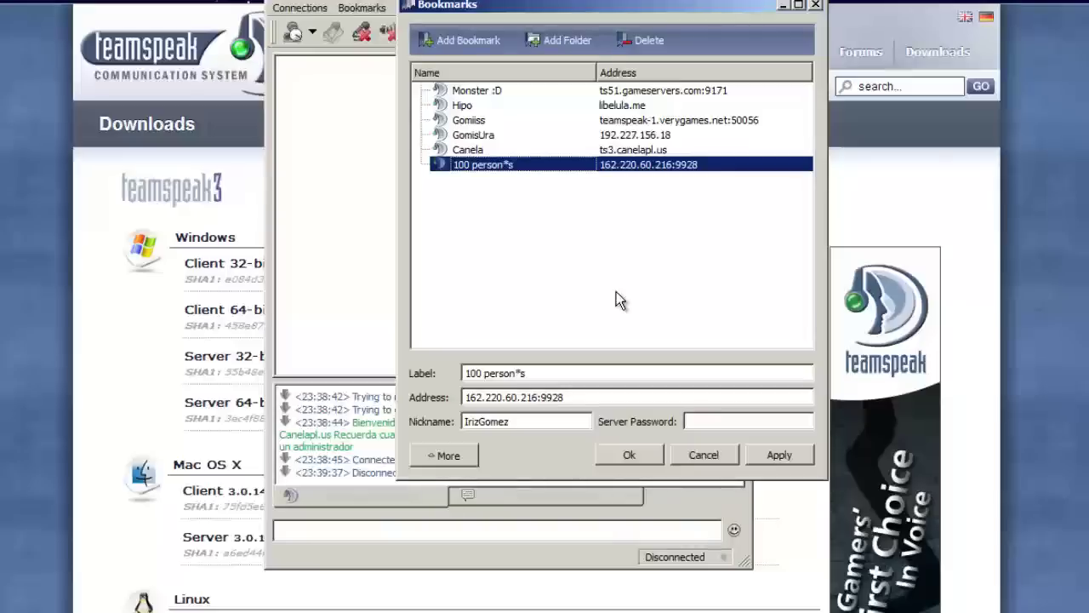
Add a new server bookmark with the label GOMITO
click(455, 40)
drag(519, 372, 406, 350)
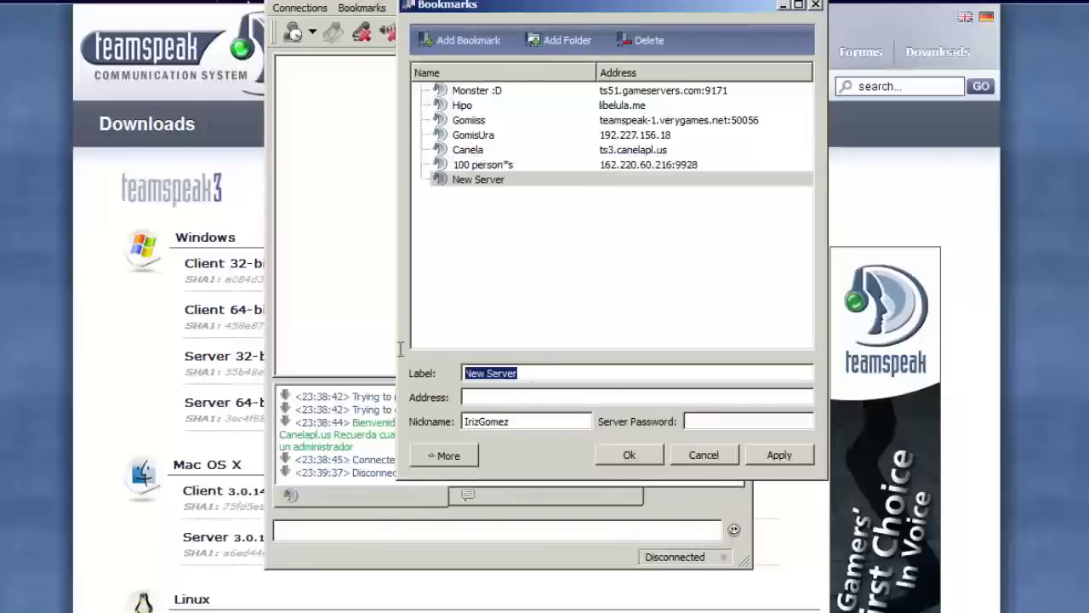
text(GOMITa.akamaihd)
key(BackSpace)
key(BackSpace)
key(BackSpace)
key(BackSpace)
key(BackSpace)
key(BackSpace)
key(BackSpace)
key(BackSpace)
key(BackSpace)
key(BackSpace)
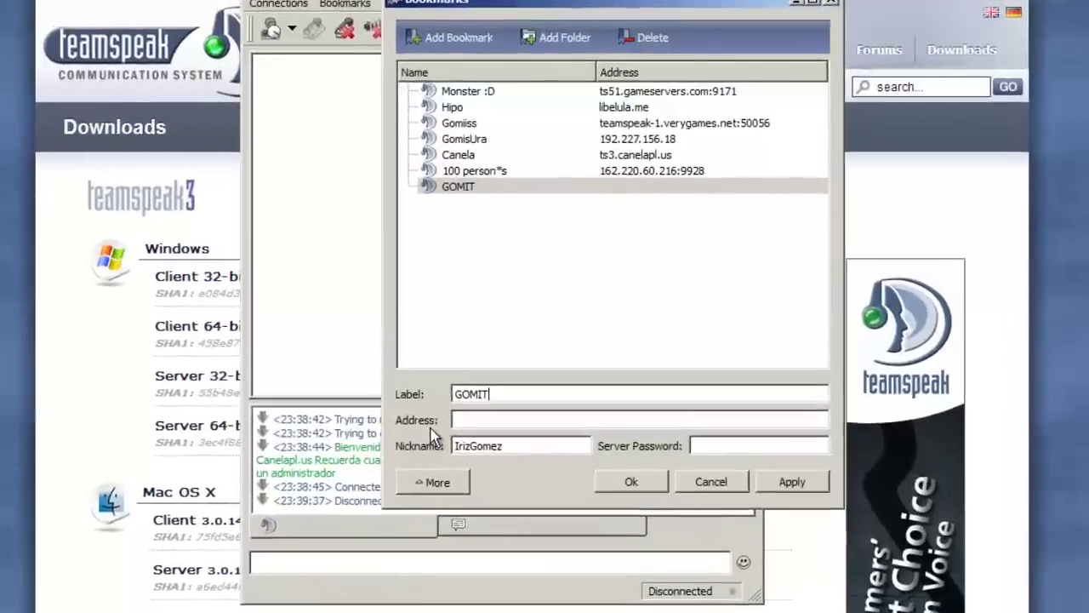
text(O)
Set the GOMITO bookmark's address to egwugygfguw with a server password, apply it, and delete the bookmark
click(469, 445)
text(egwugygfguw)
click(769, 465)
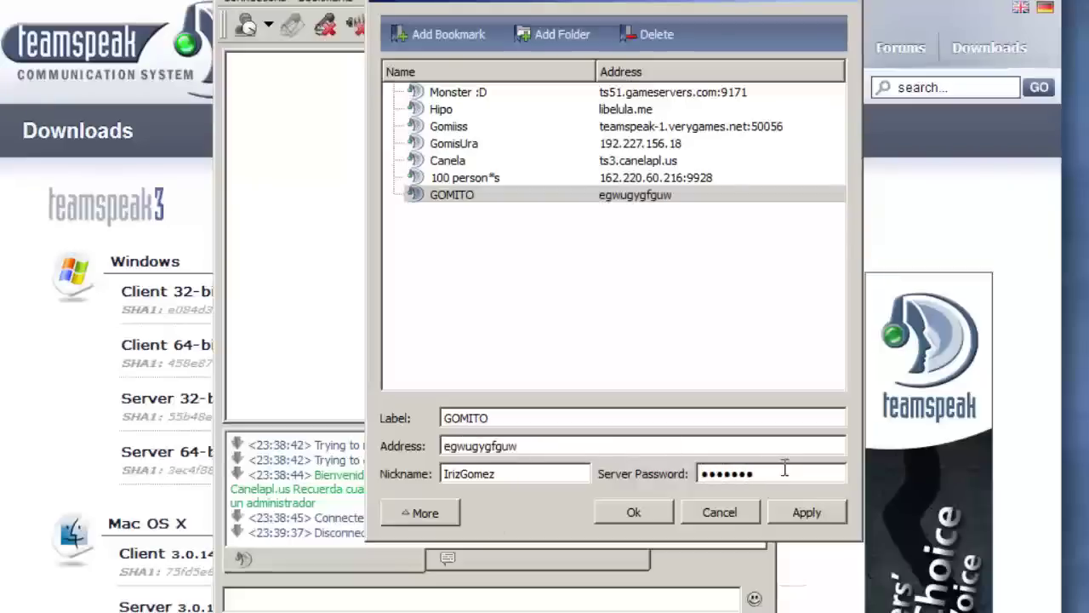
click(804, 519)
click(638, 34)
Connect to the server bookmarked as Monster :D and collapse the Grabando channel under Monster Gamer
click(460, 92)
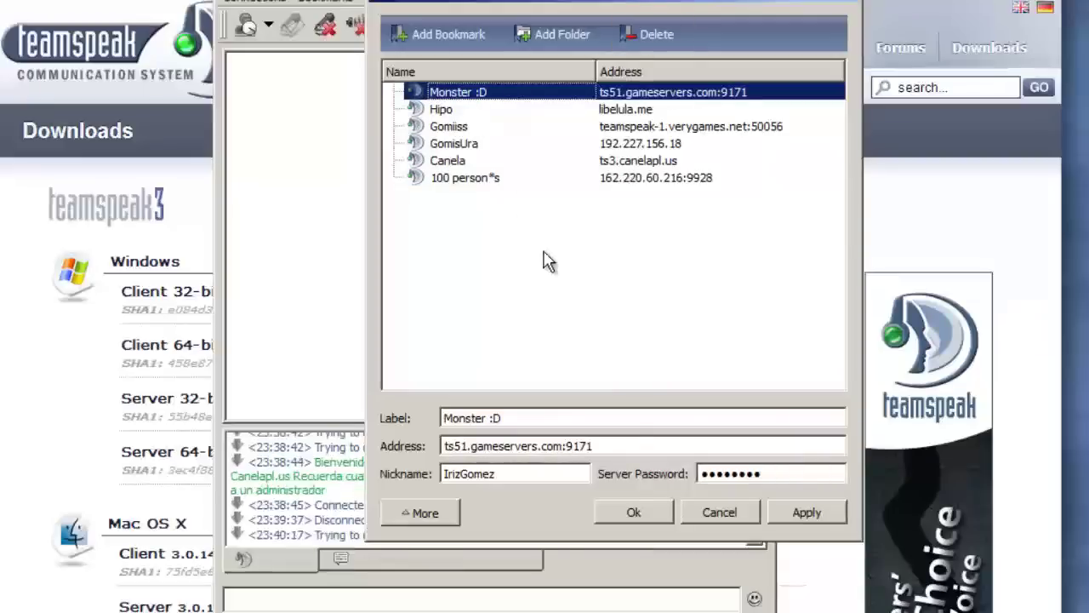
drag(487, 4, 655, 0)
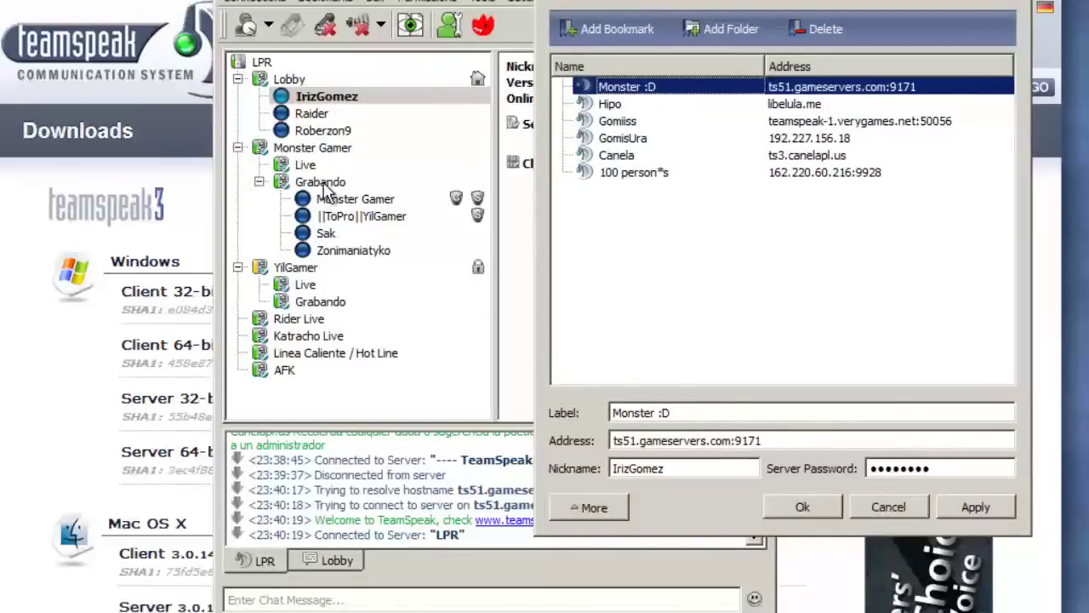
click(258, 182)
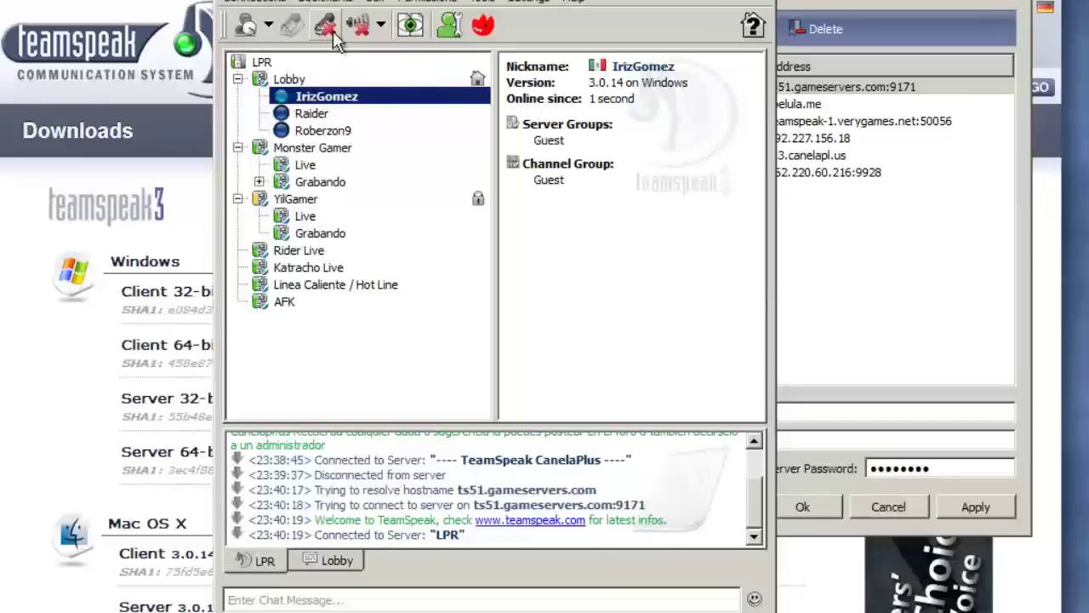
Check the Canela bookmark's details and disconnect from the LPR server
click(848, 157)
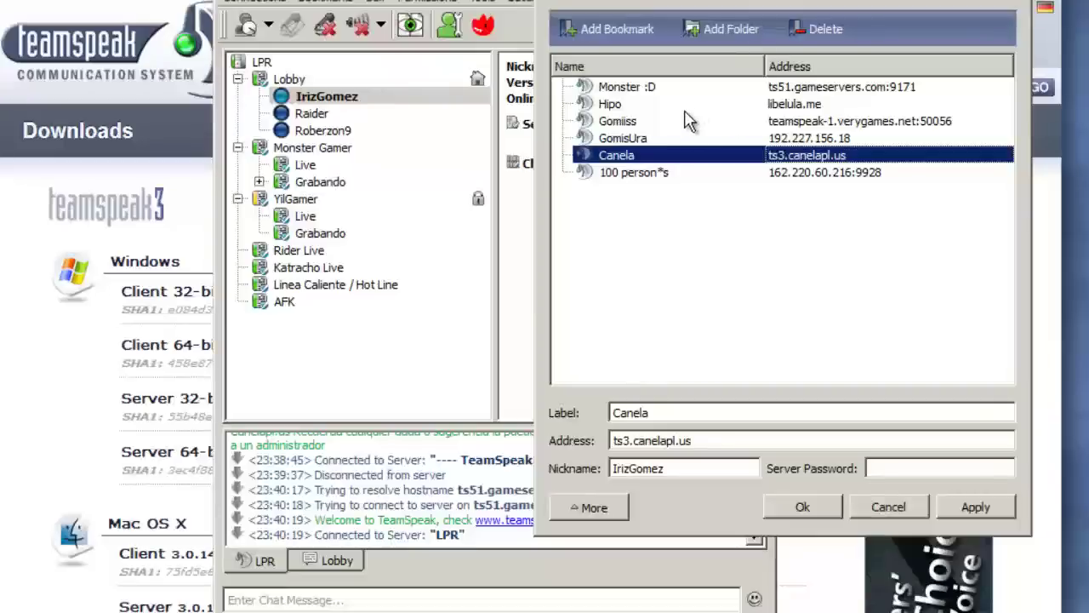
mouse_move(618, 118)
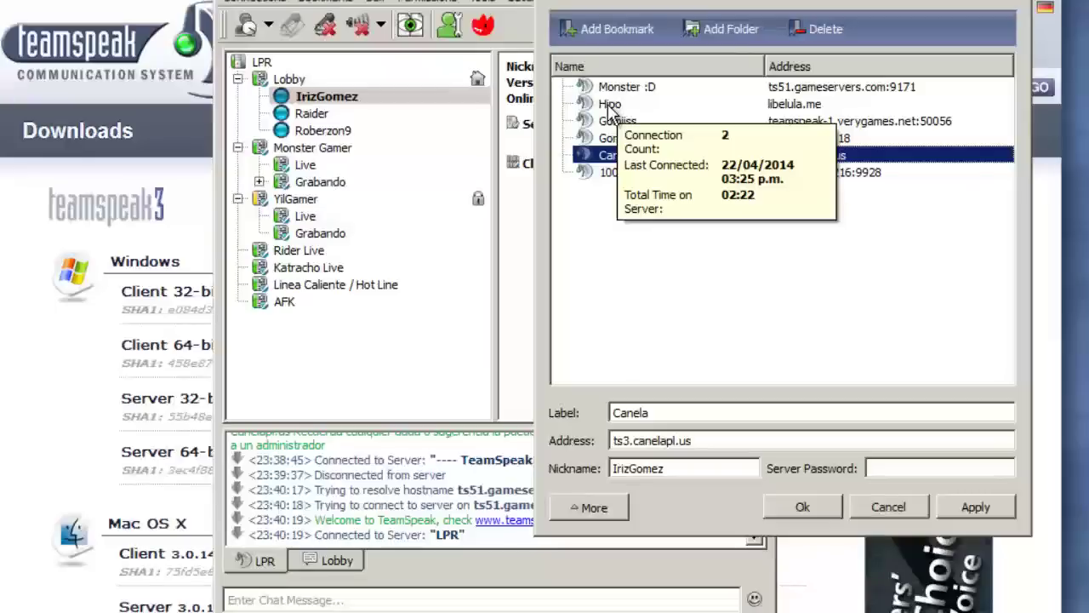
double_click(609, 111)
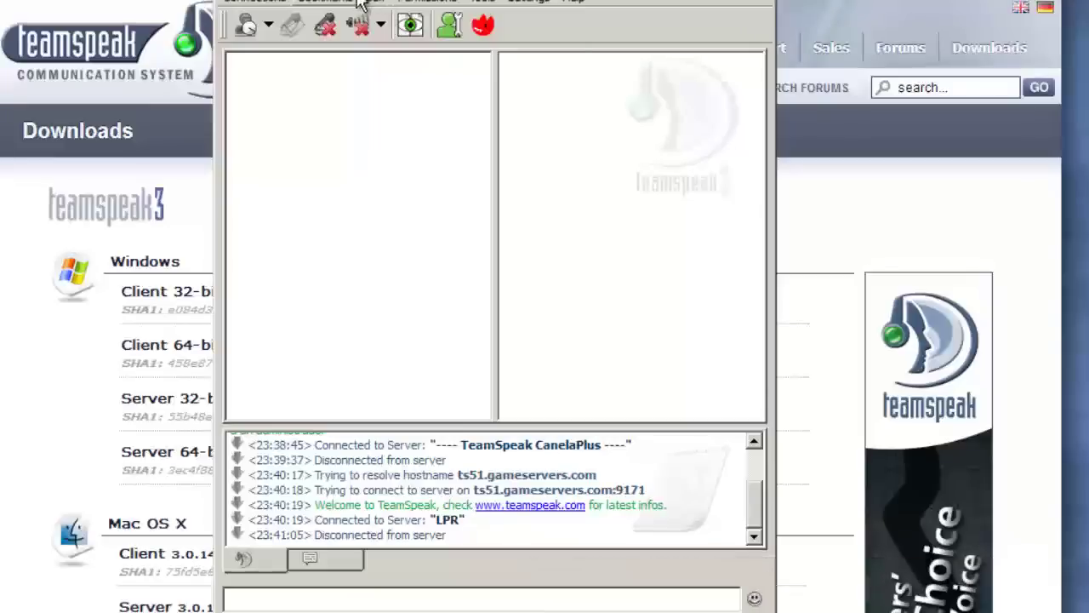
Reopen the bookmark manager and review the labels and addresses of the Canela and GomisUra bookmarks
click(325, 1)
click(422, 42)
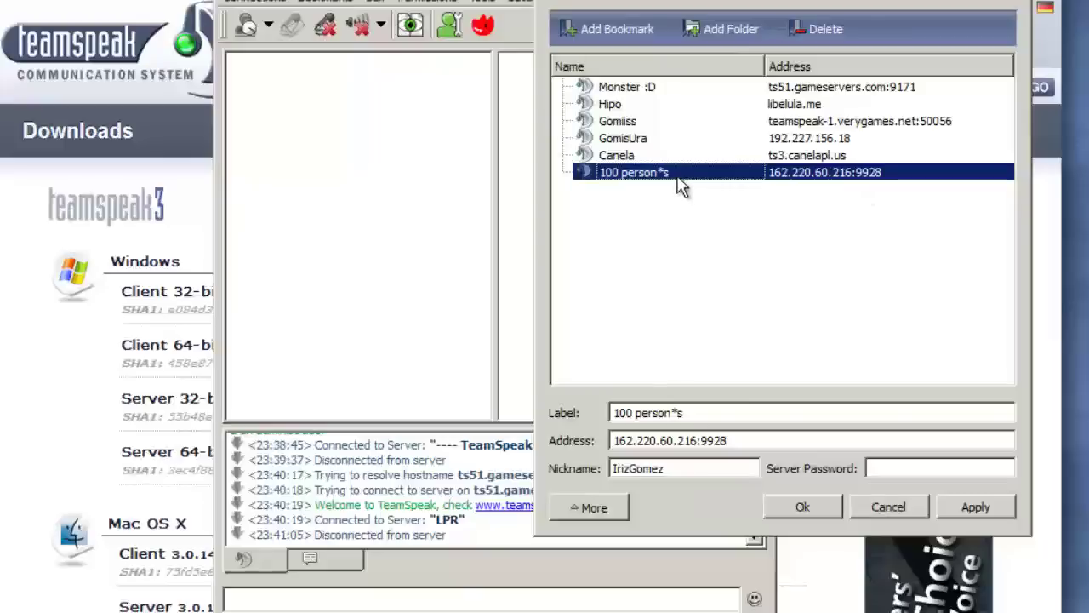
mouse_move(683, 187)
click(797, 155)
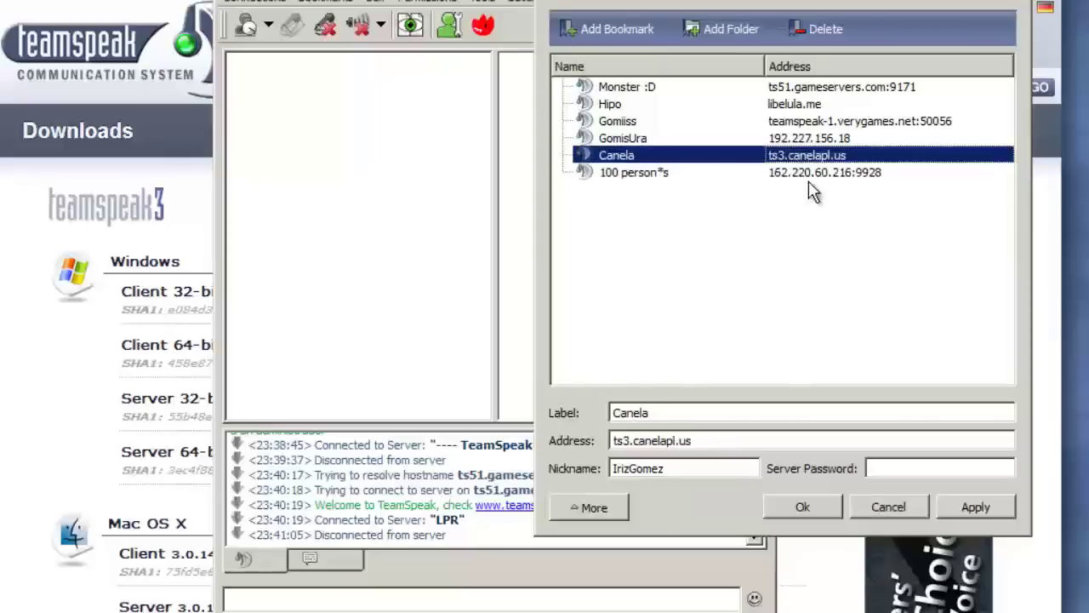
drag(725, 441, 657, 442)
click(806, 414)
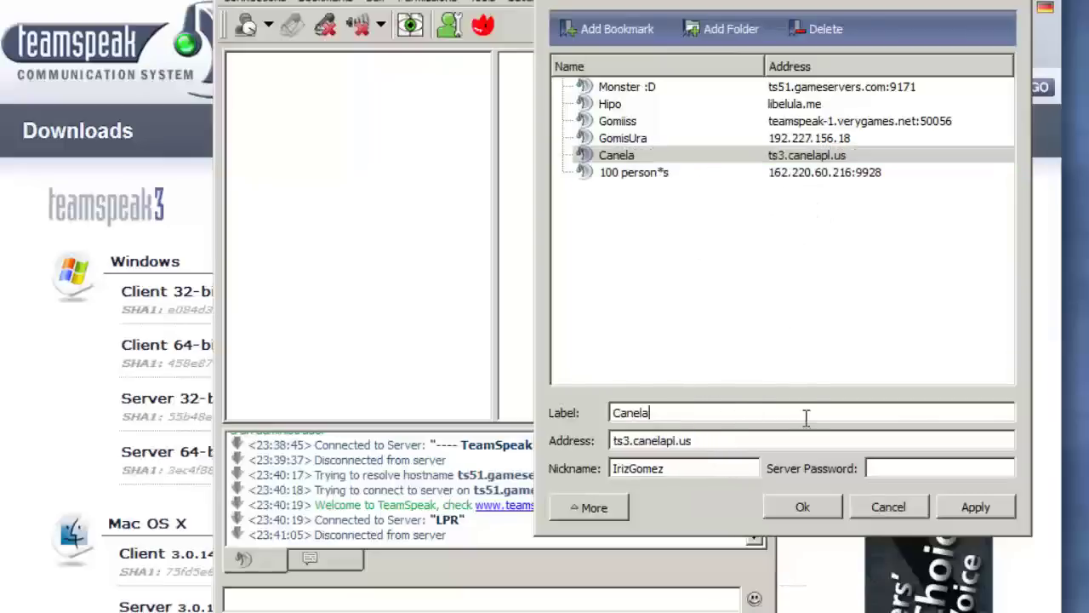
click(837, 145)
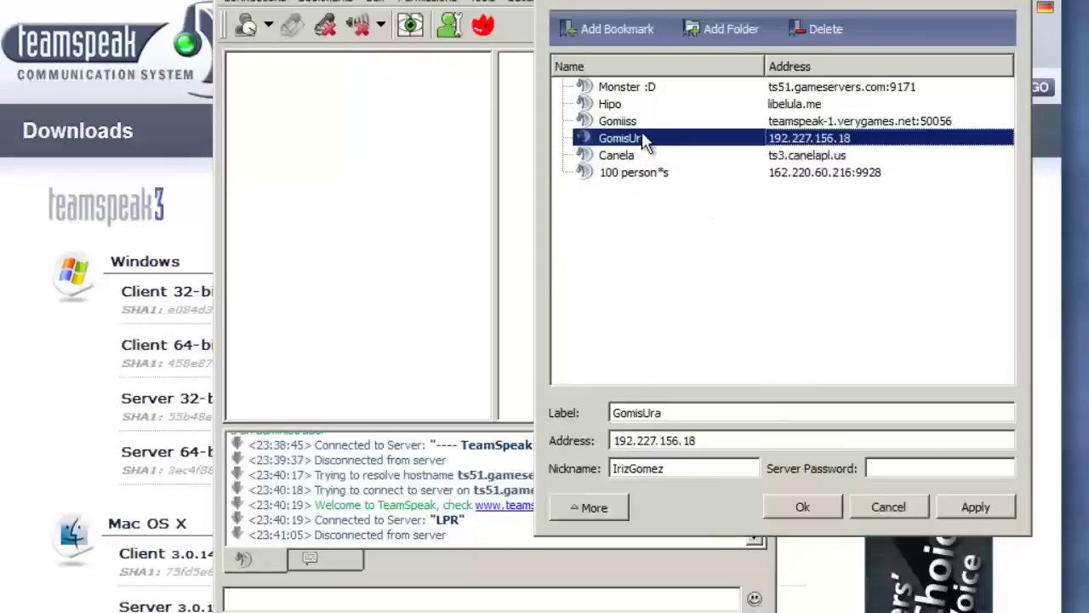
Review the saved addresses and login details of the Gomiiss, Hipo, Monster :D and 100 person*s bookmarks
mouse_move(766, 175)
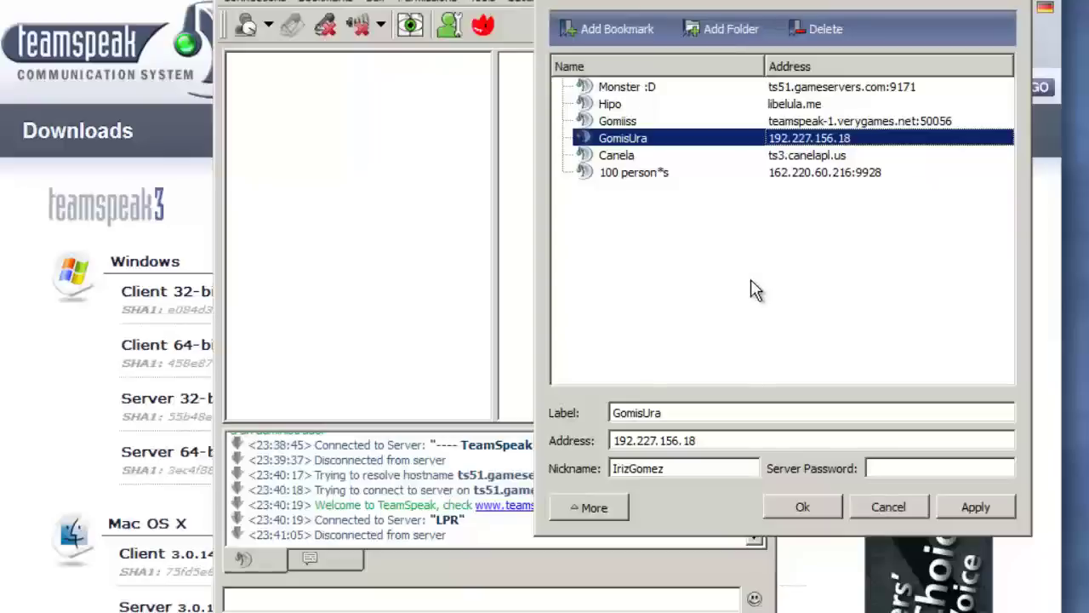
click(805, 120)
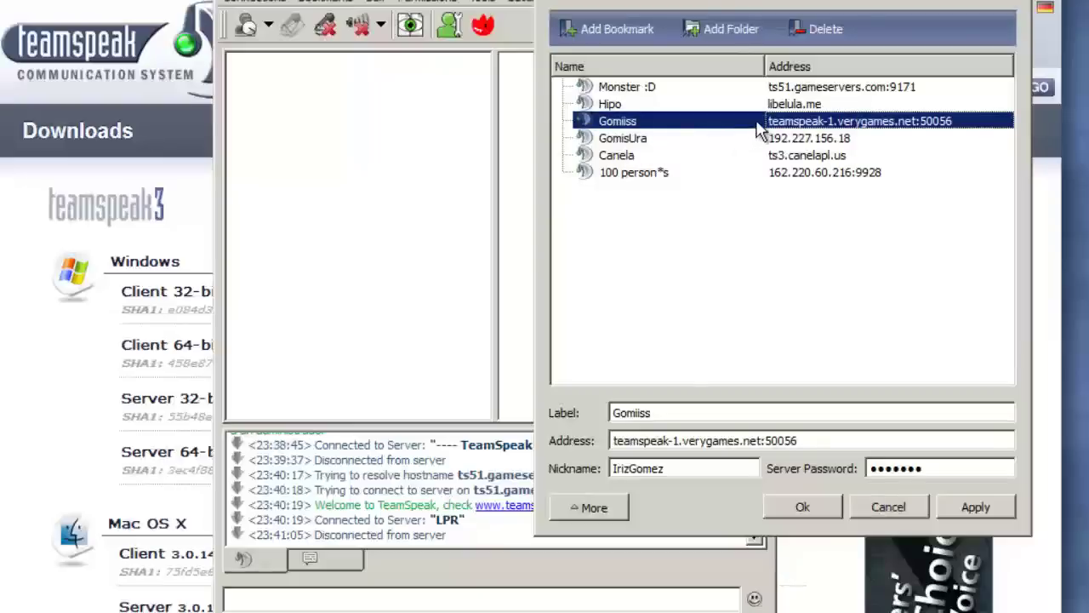
mouse_move(770, 126)
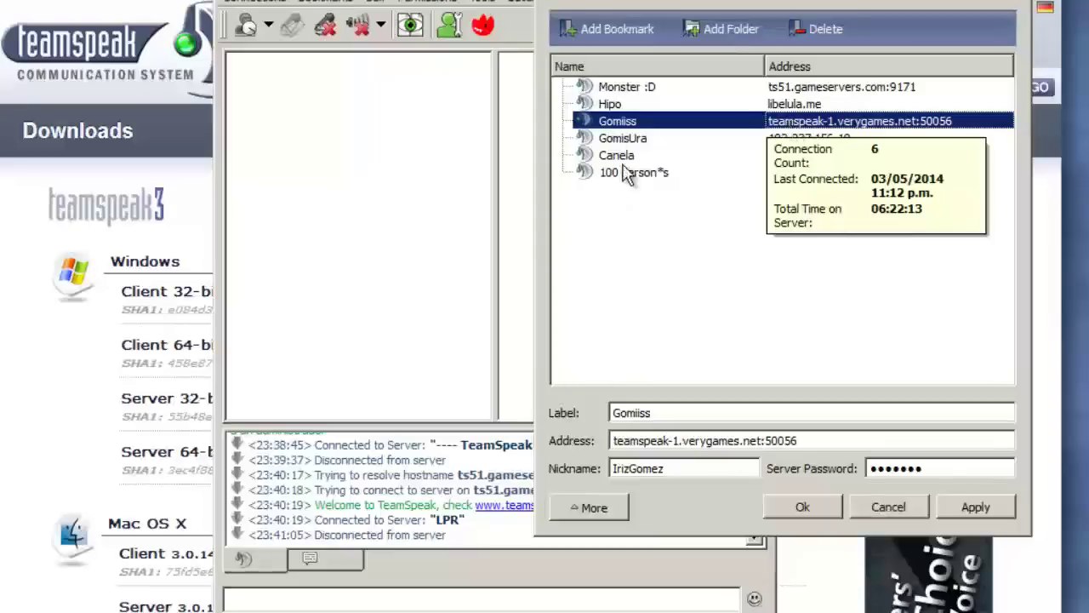
click(790, 104)
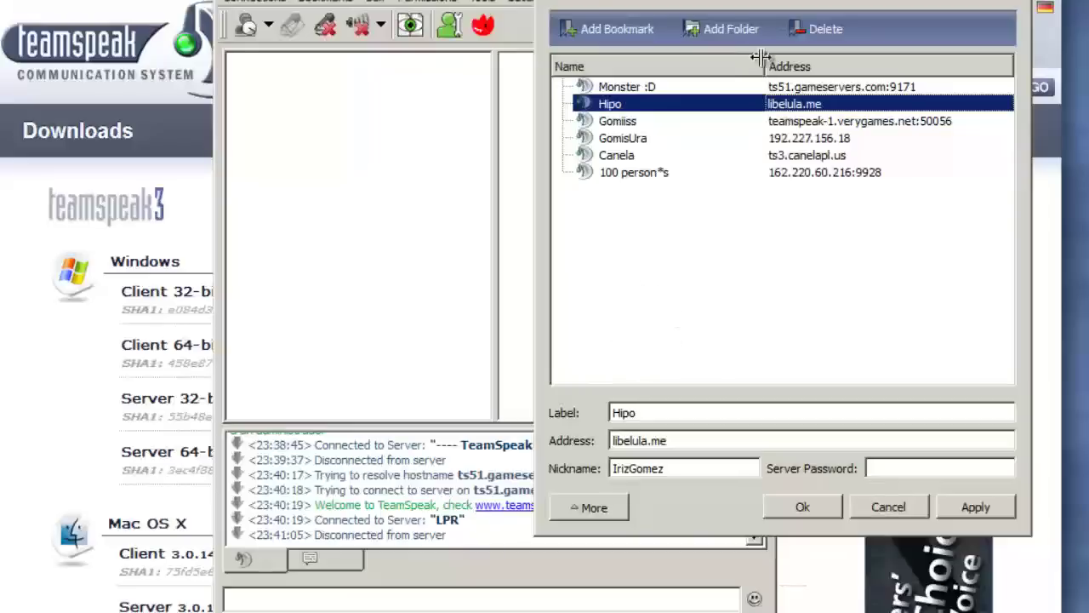
drag(757, 7, 845, 36)
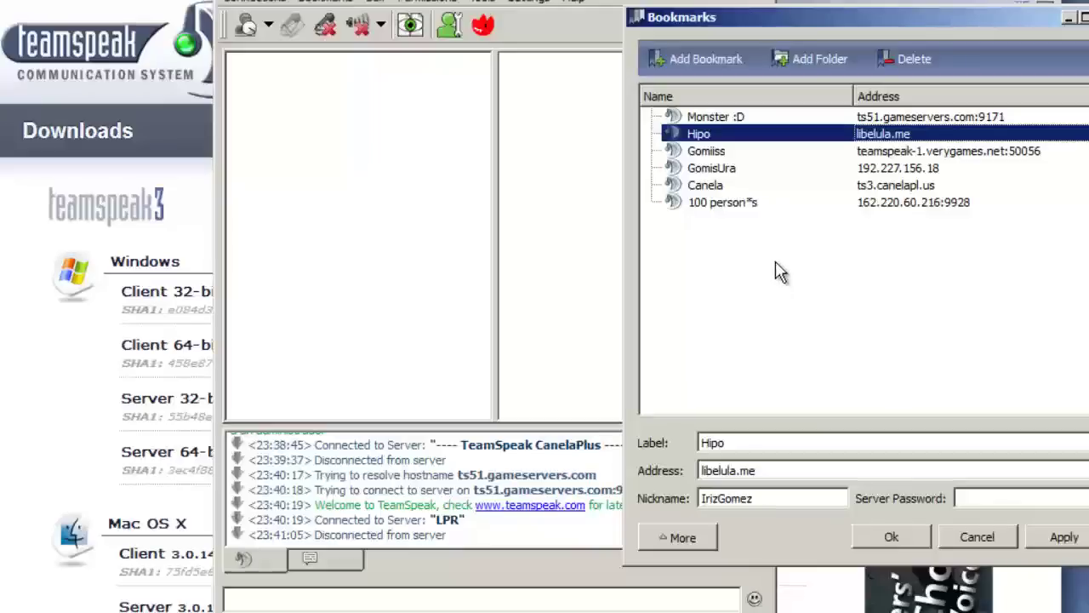
click(797, 124)
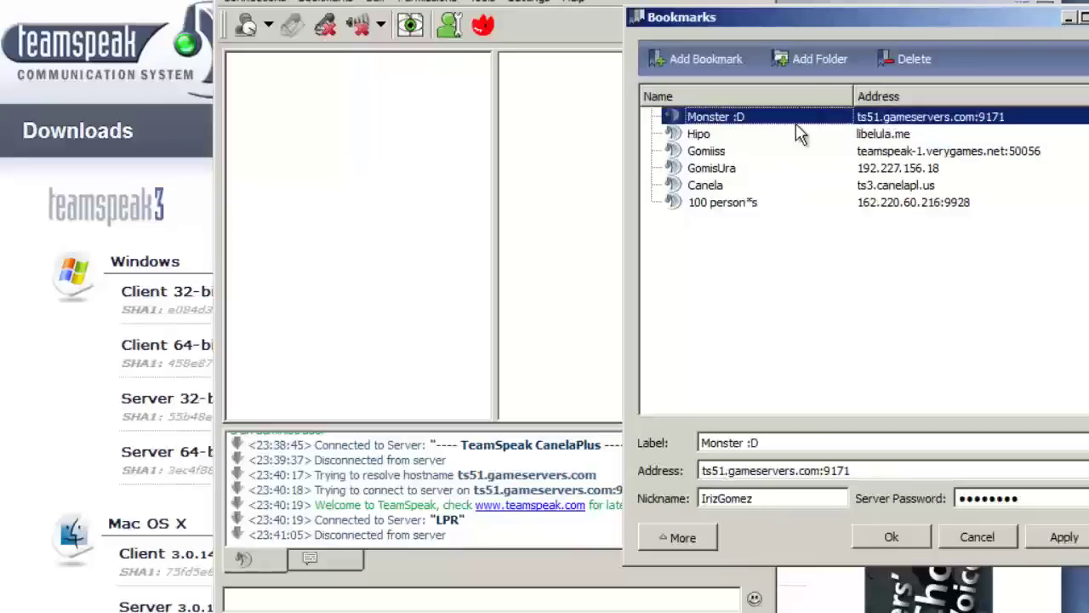
click(694, 206)
Add new bookmarks and give the last one the label Gomito and the address djghhsjgdhgjfb
double_click(724, 49)
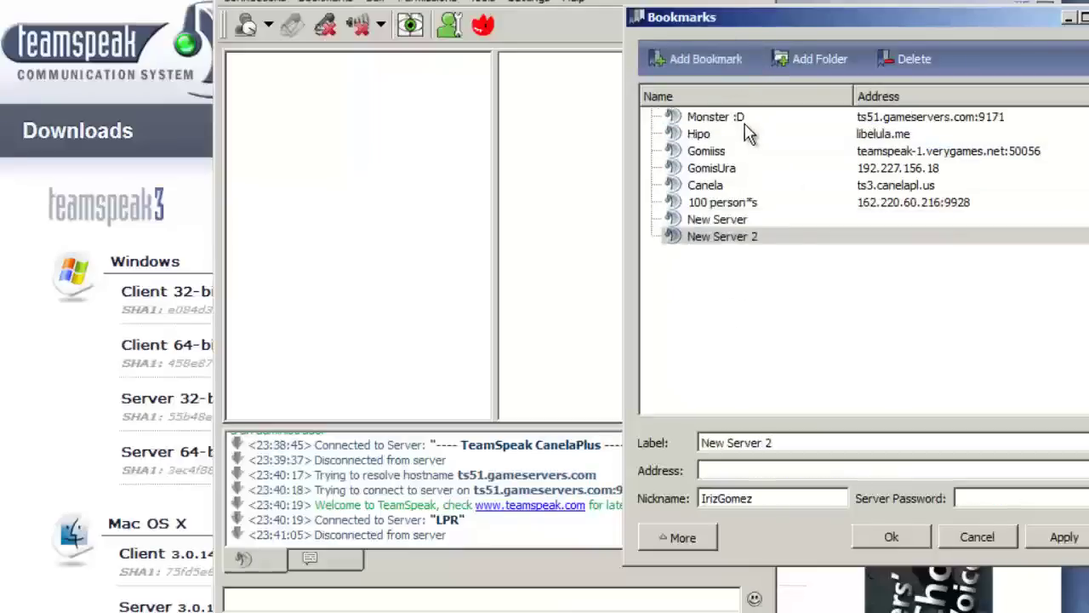
drag(790, 441, 686, 446)
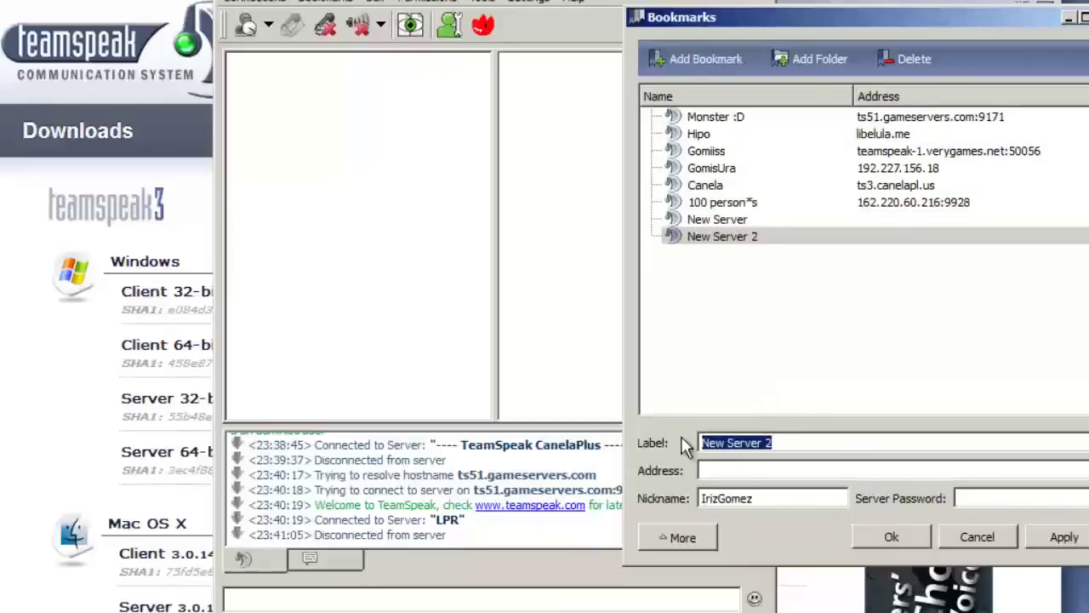
text(Gomito)
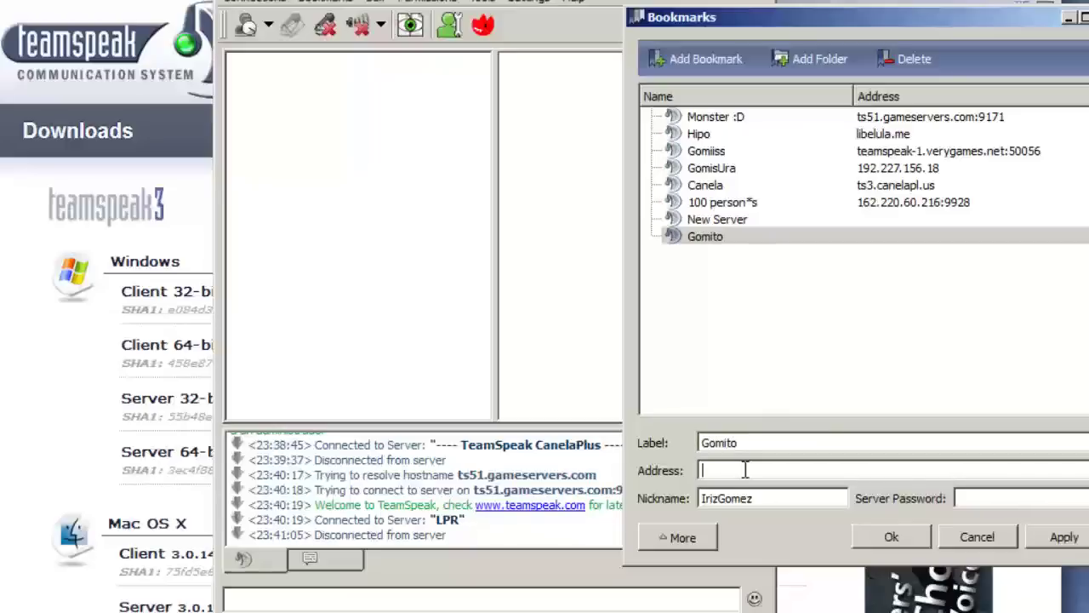
text(djghhsjgdhgjfb)
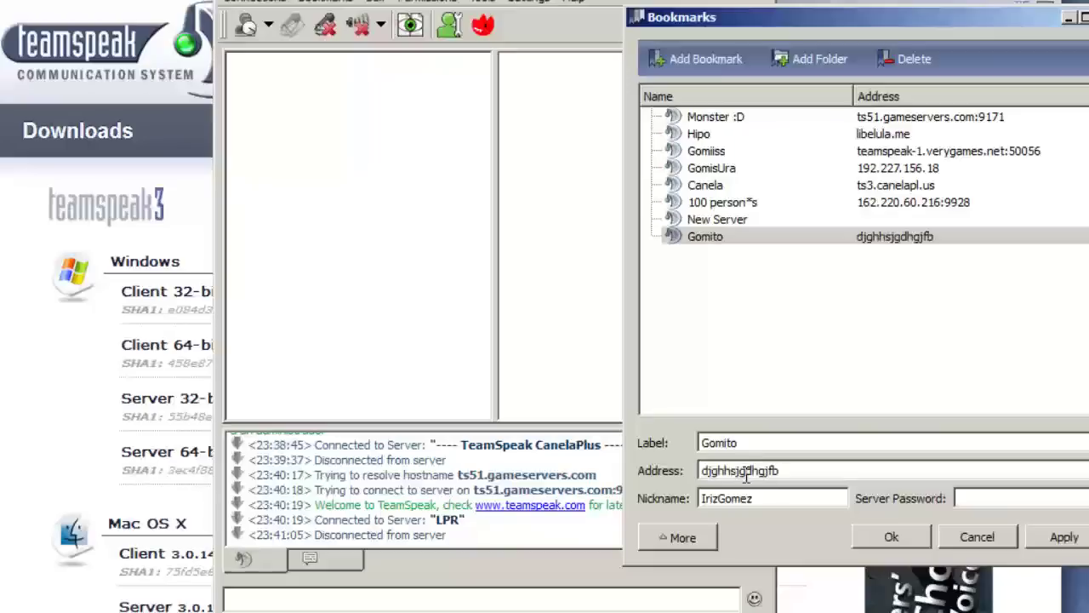
Go through the new bookmark's nickname and server password fields, and close the bookmark manager discarding the changes
double_click(768, 497)
click(783, 500)
double_click(786, 500)
click(1024, 498)
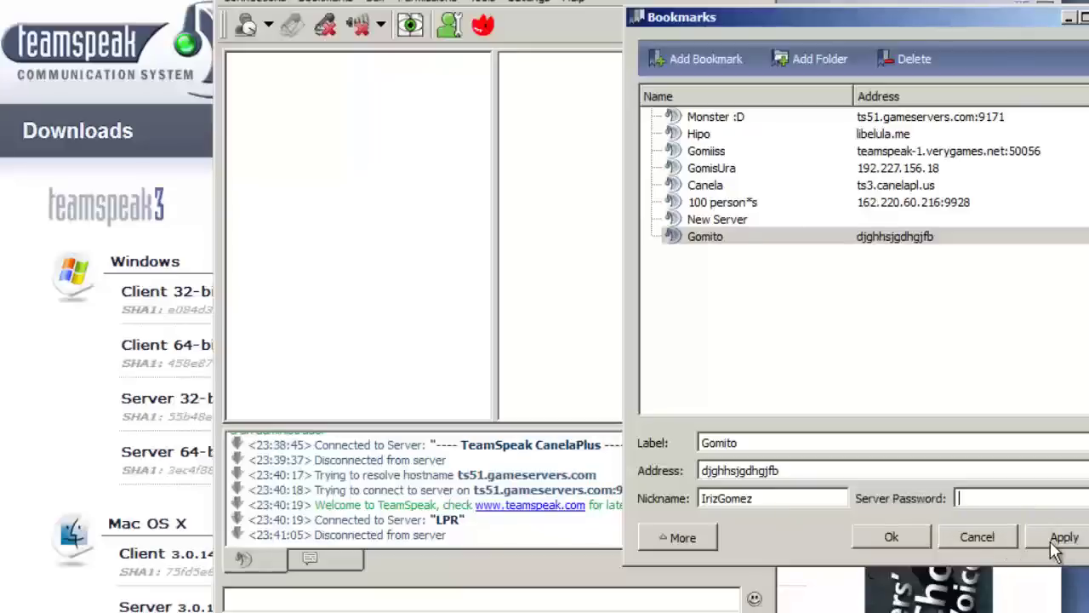
click(952, 536)
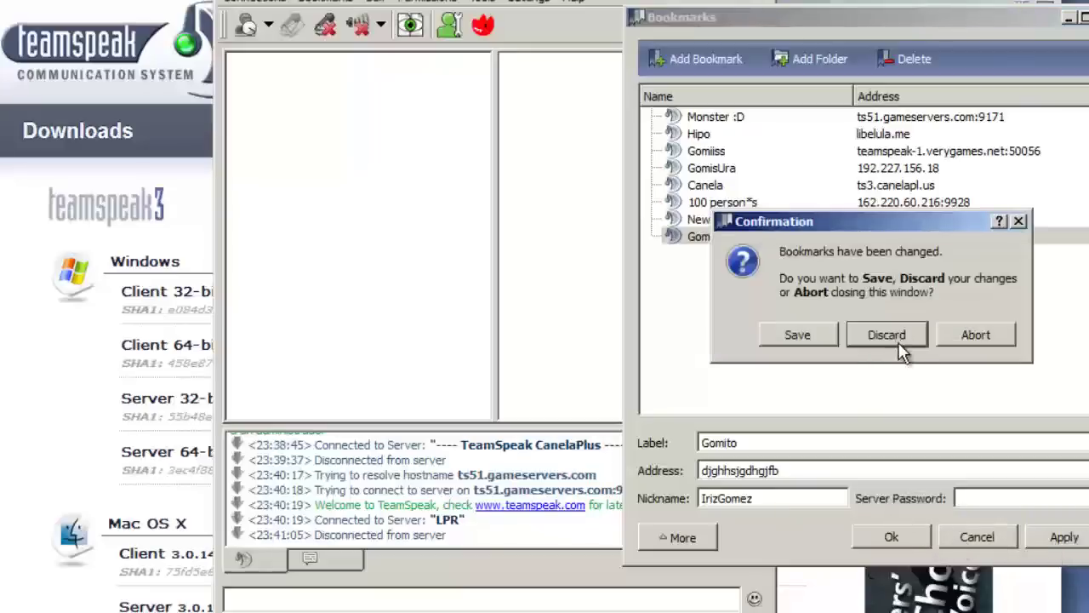
click(879, 334)
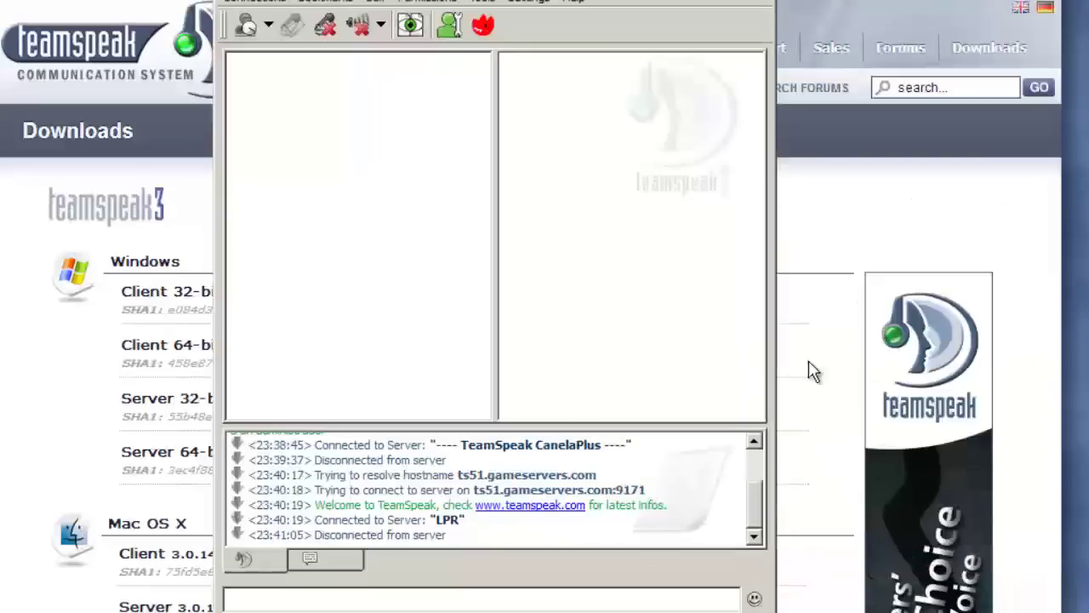
click(334, 5)
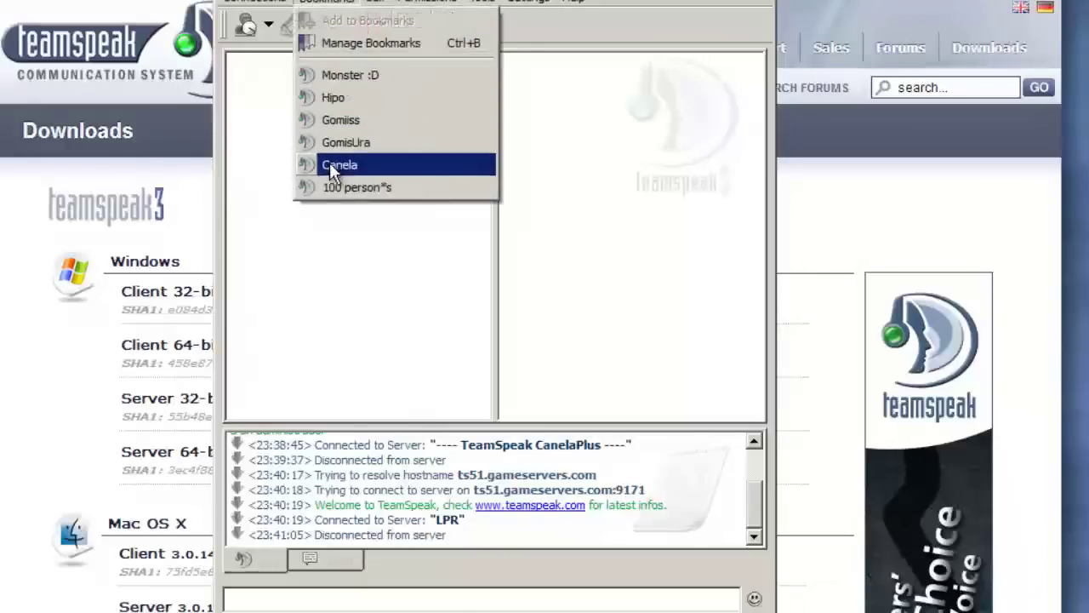
click(630, 178)
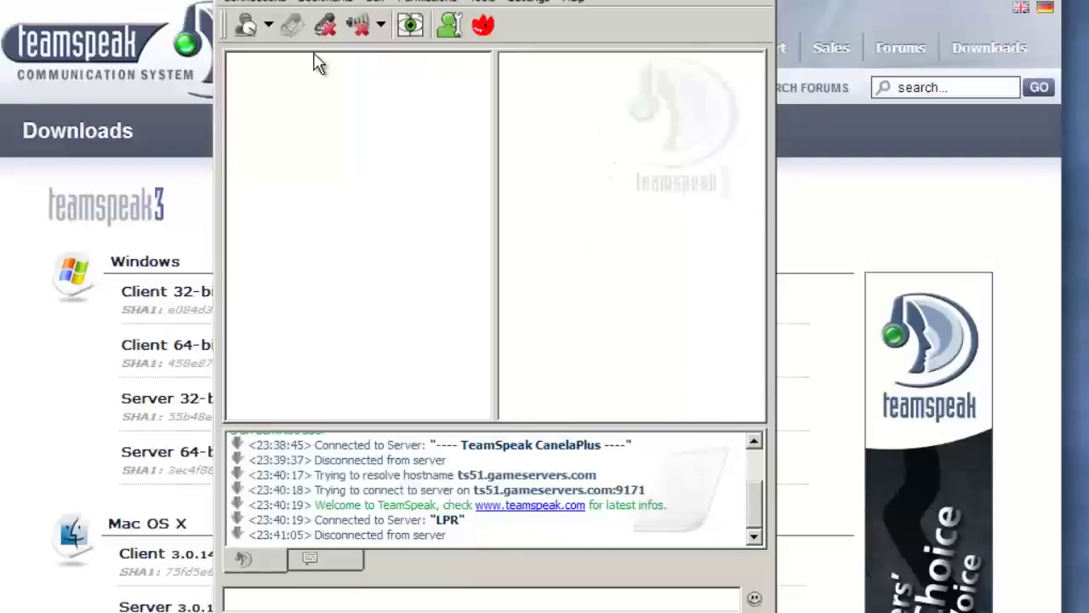
Open the public server list and browse the listed servers with their client counts and countries
click(263, 4)
click(263, 90)
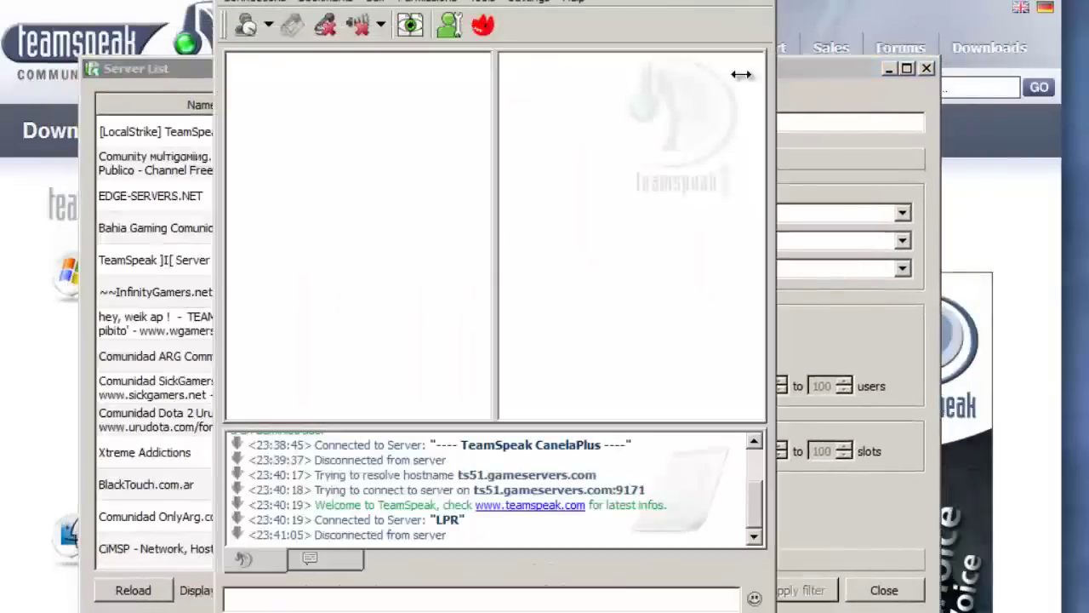
click(847, 87)
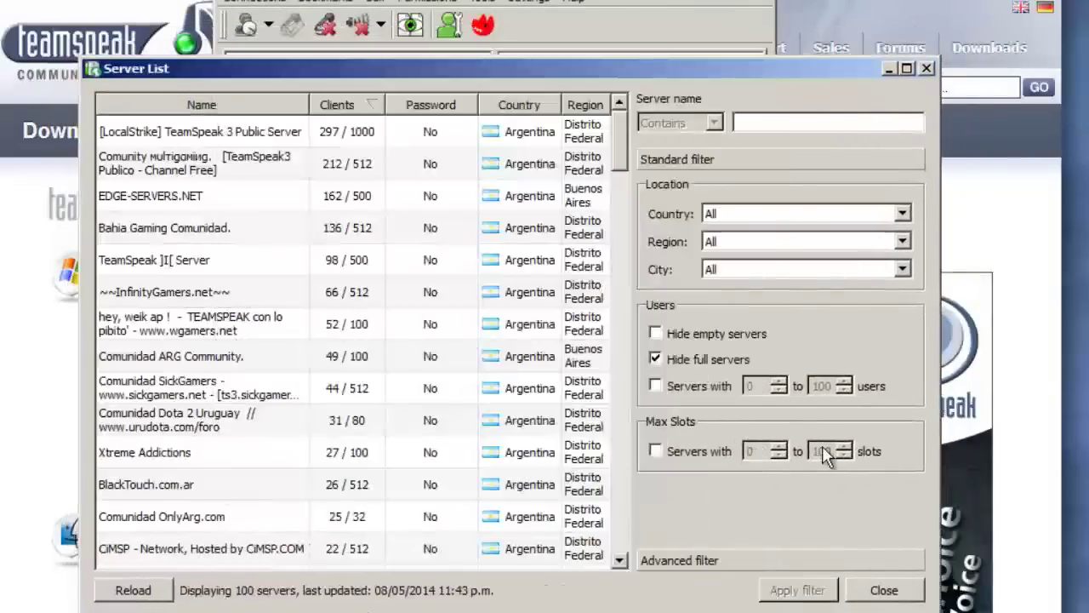
scroll(459, 187, down, 10)
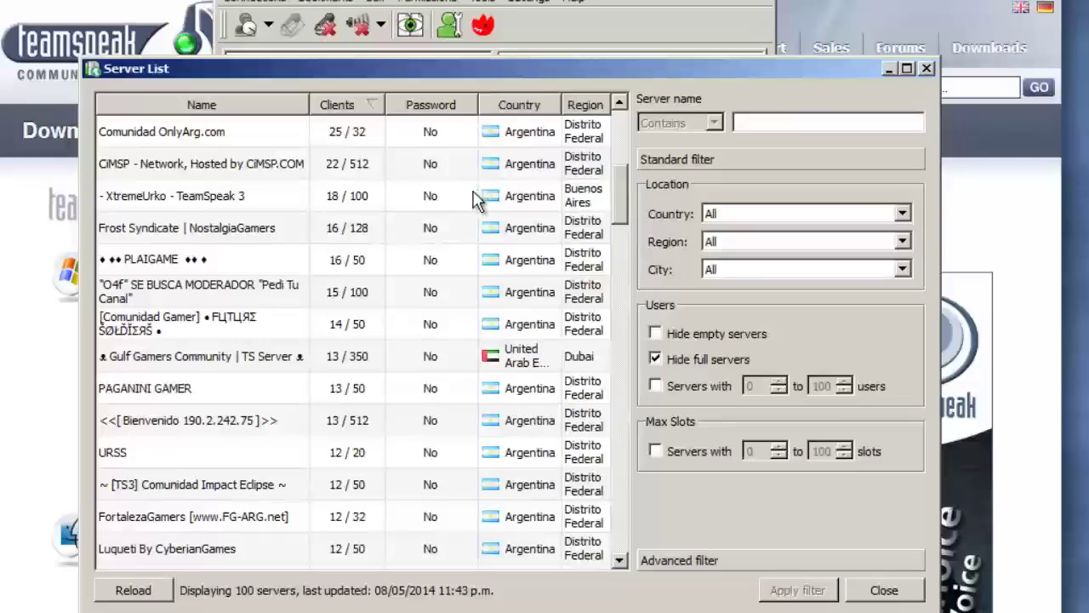
scroll(477, 366, down, 10)
drag(625, 391, 625, 115)
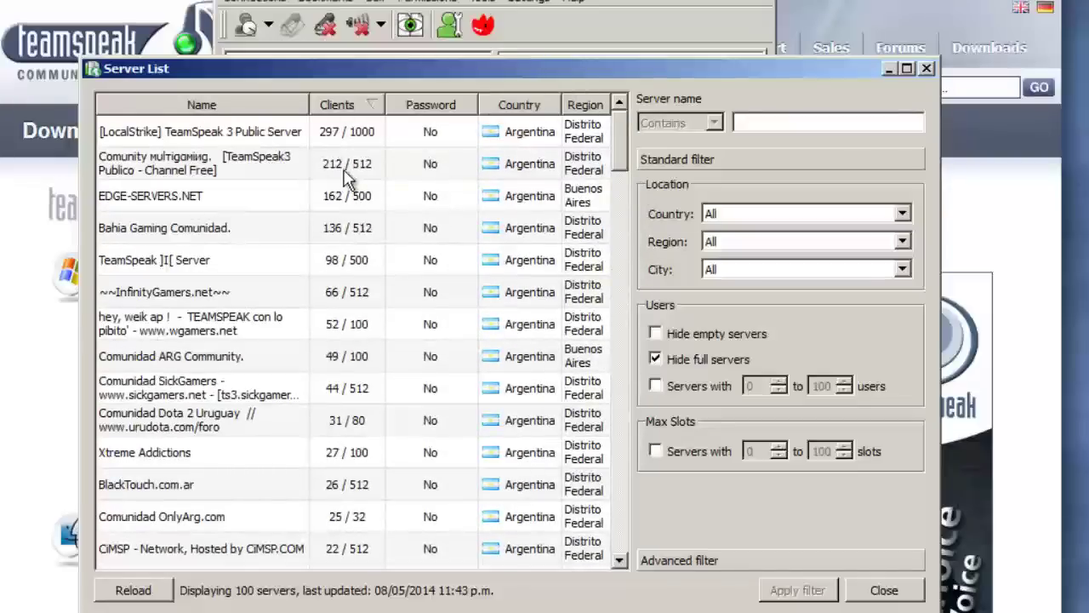
Inspect the details of the Comunity Multigaming and "hey, weik ap !" servers, and close the server list, reopening it once
mouse_move(346, 178)
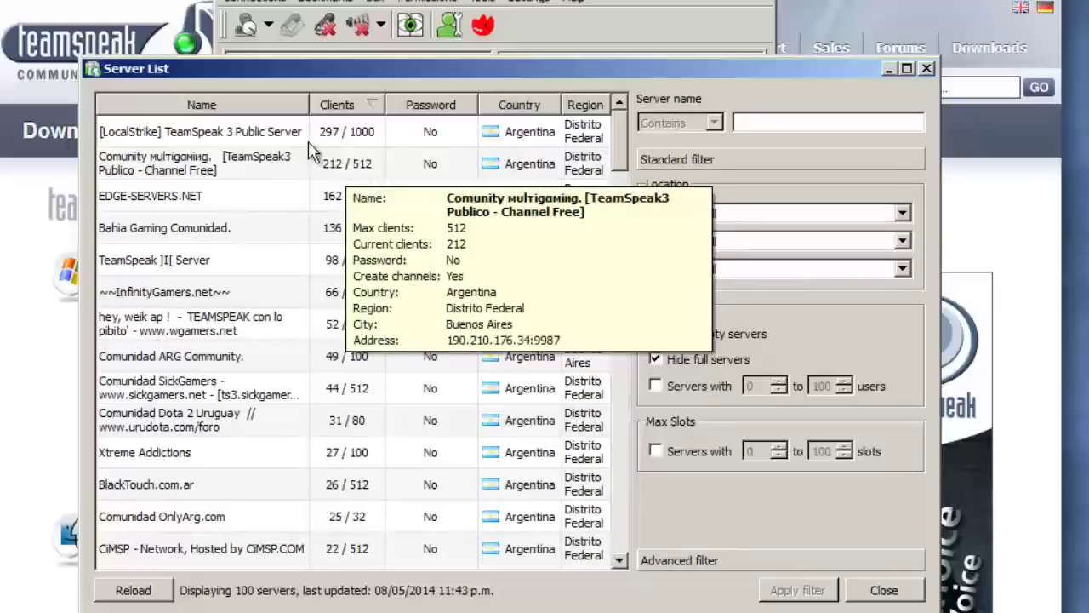
mouse_move(620, 129)
mouse_down()
mouse_move(647, 305)
mouse_move(649, 430)
mouse_move(654, 421)
mouse_move(651, 444)
mouse_move(634, 447)
mouse_move(608, 533)
mouse_move(617, 121)
mouse_up()
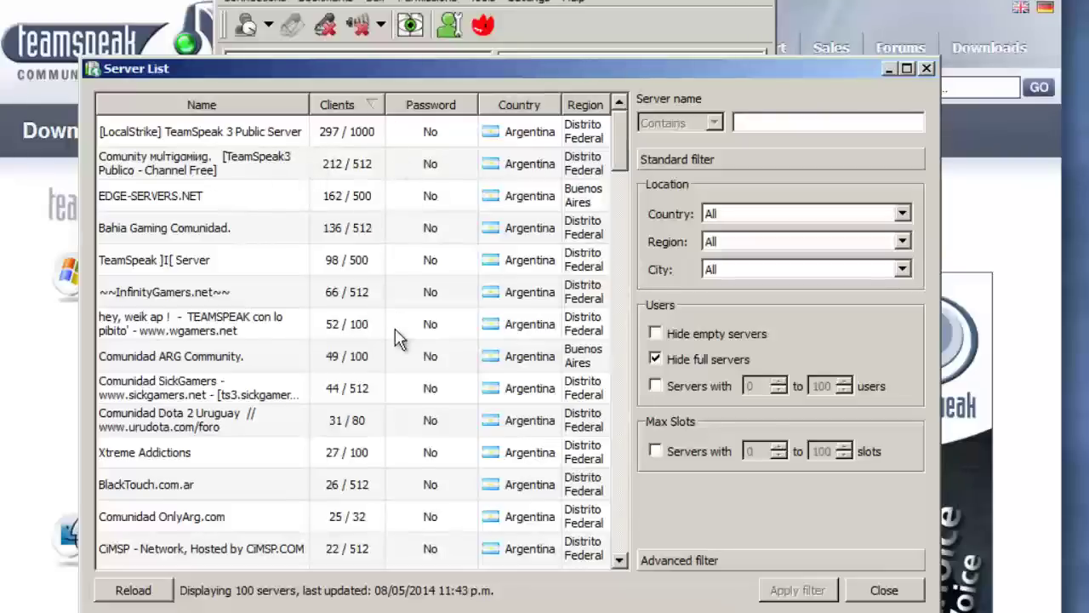
mouse_move(399, 336)
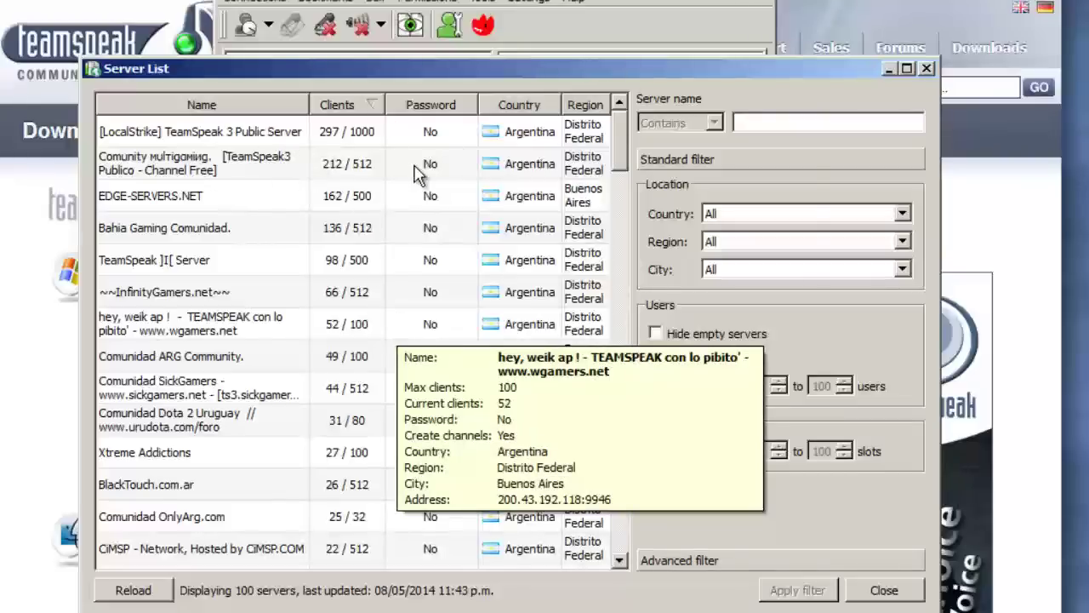
click(927, 68)
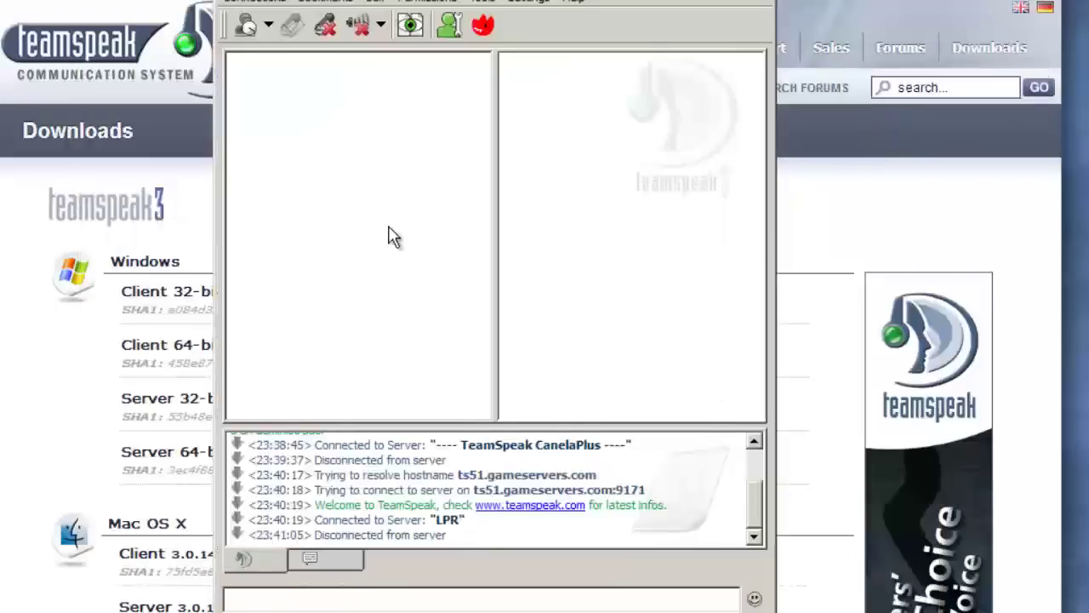
click(255, 1)
click(273, 87)
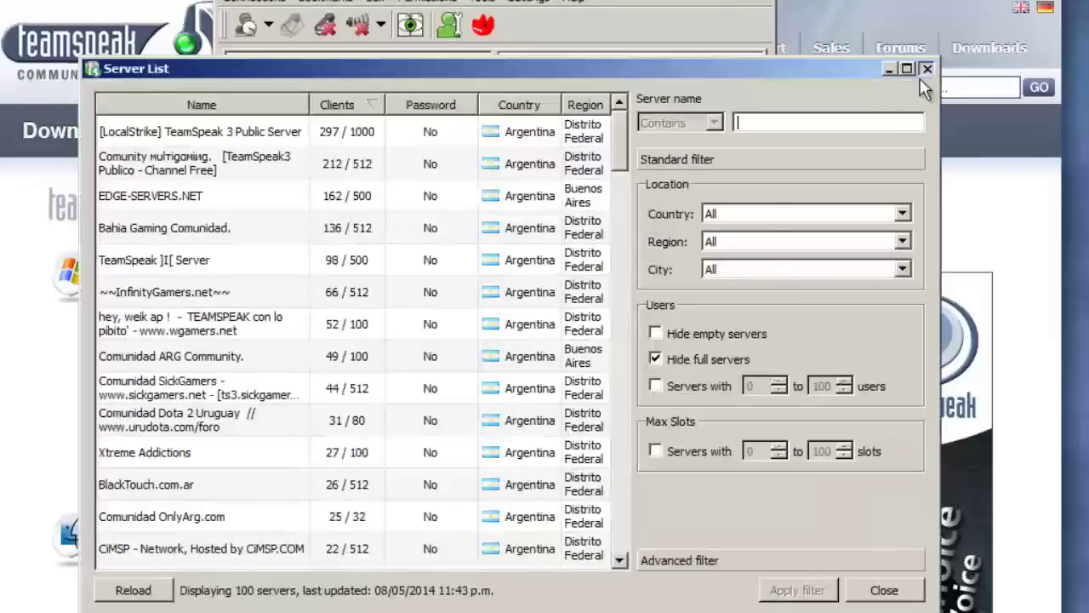
click(926, 68)
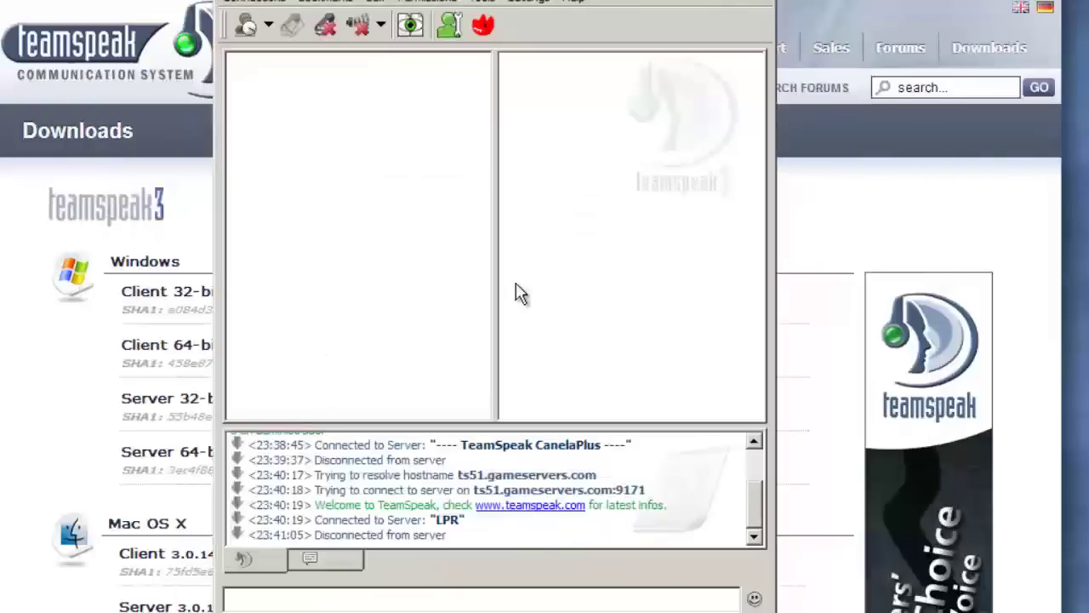
Show the channel chat history and toggle the microphone and speaker mutes on and back off
click(305, 558)
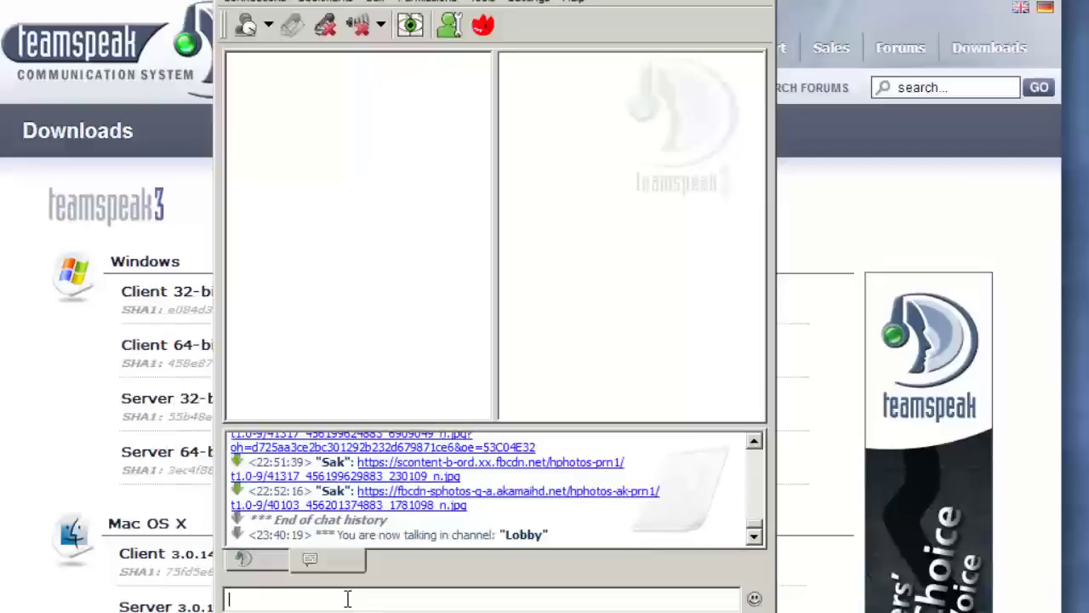
click(322, 25)
click(359, 26)
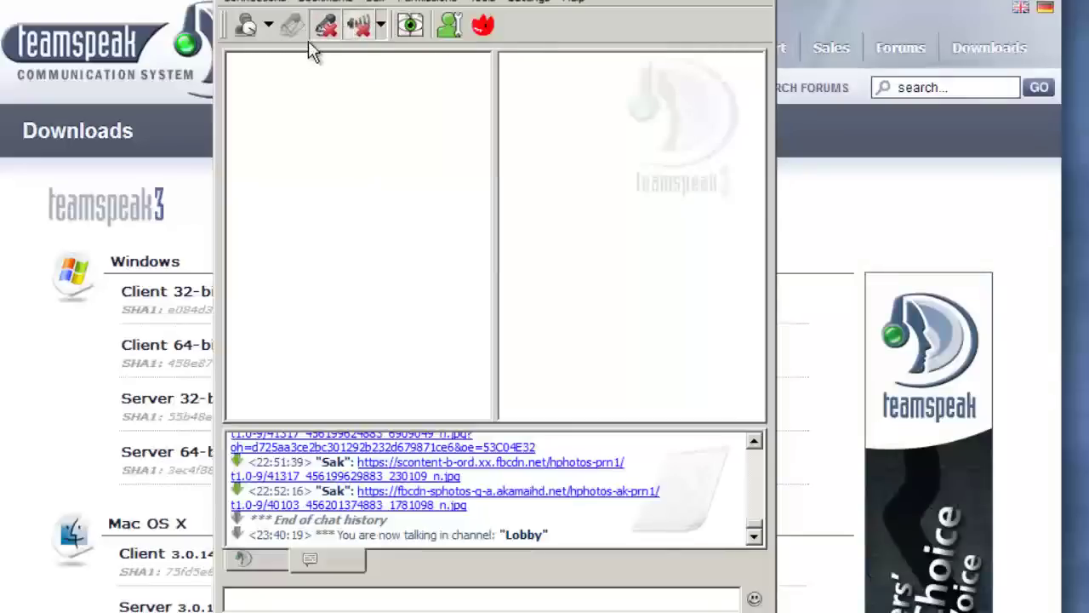
click(326, 29)
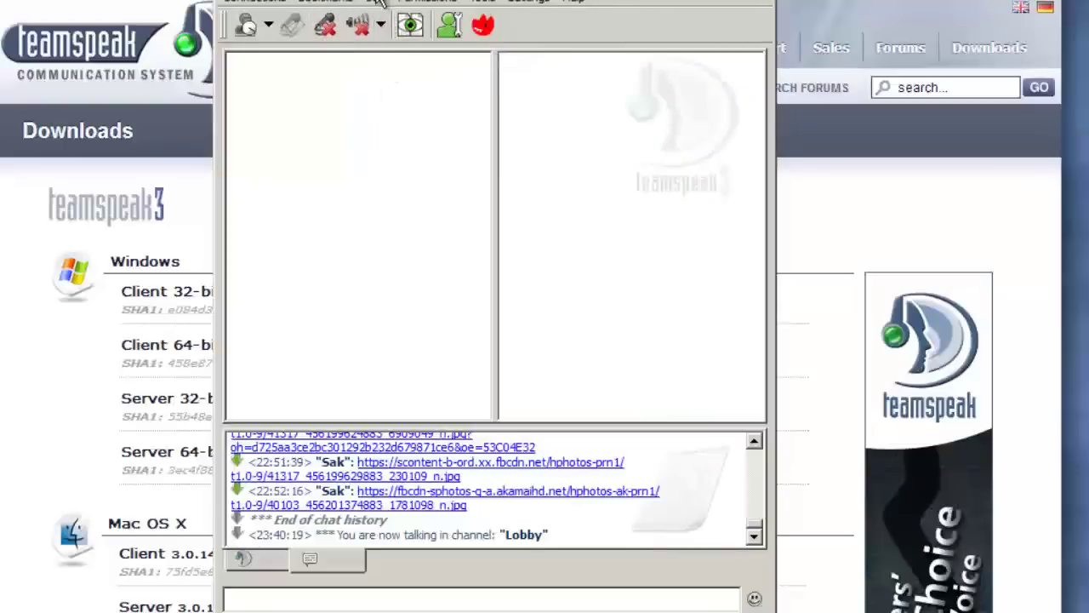
Open the program options and look over the playback settings, returning to the capture settings
click(518, 2)
click(522, 4)
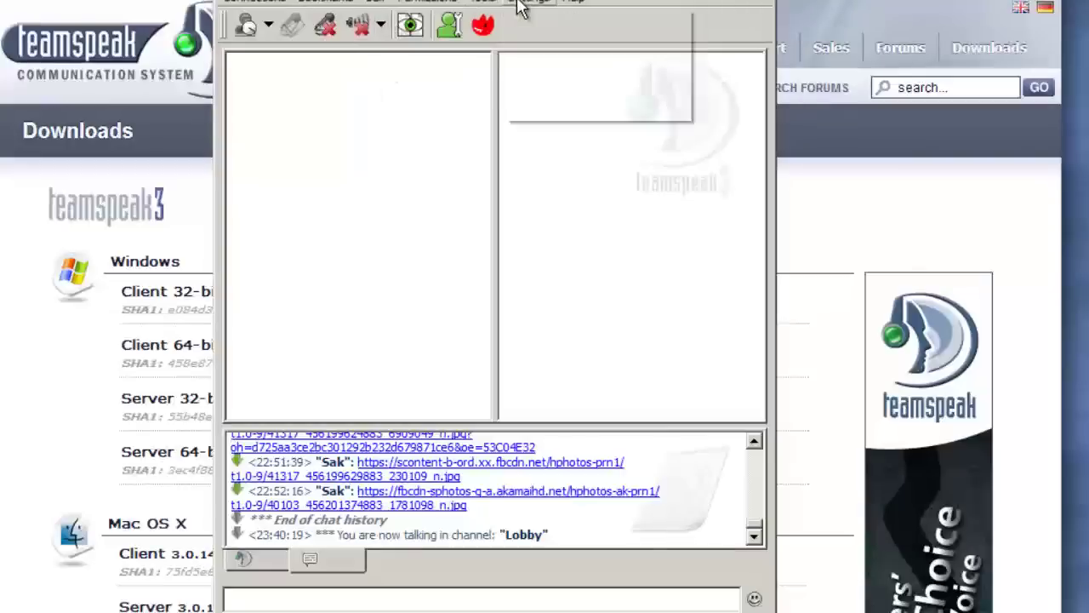
click(523, 3)
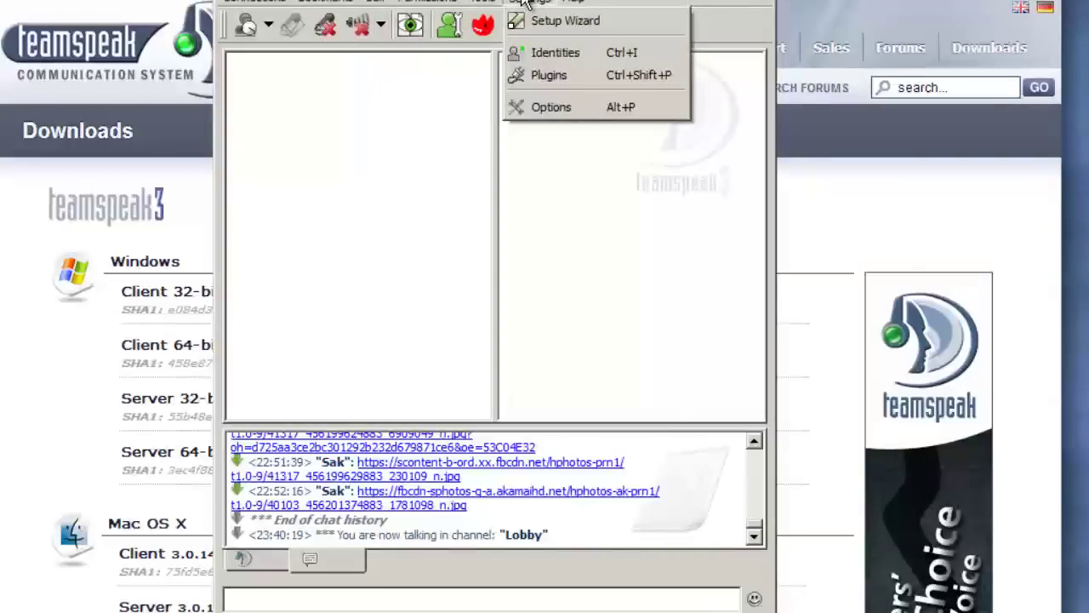
click(536, 105)
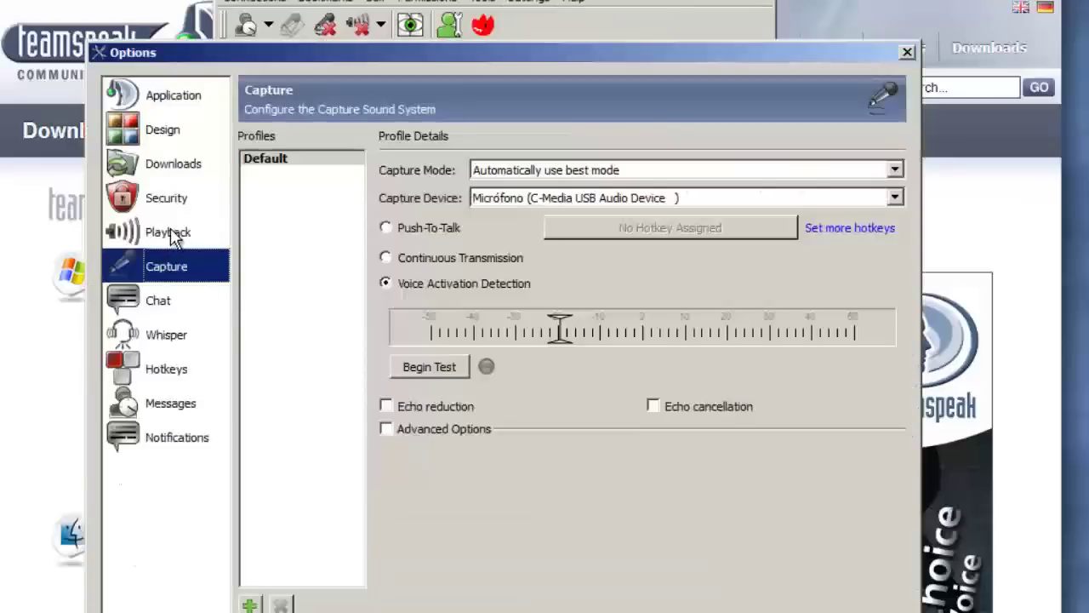
click(170, 236)
click(166, 270)
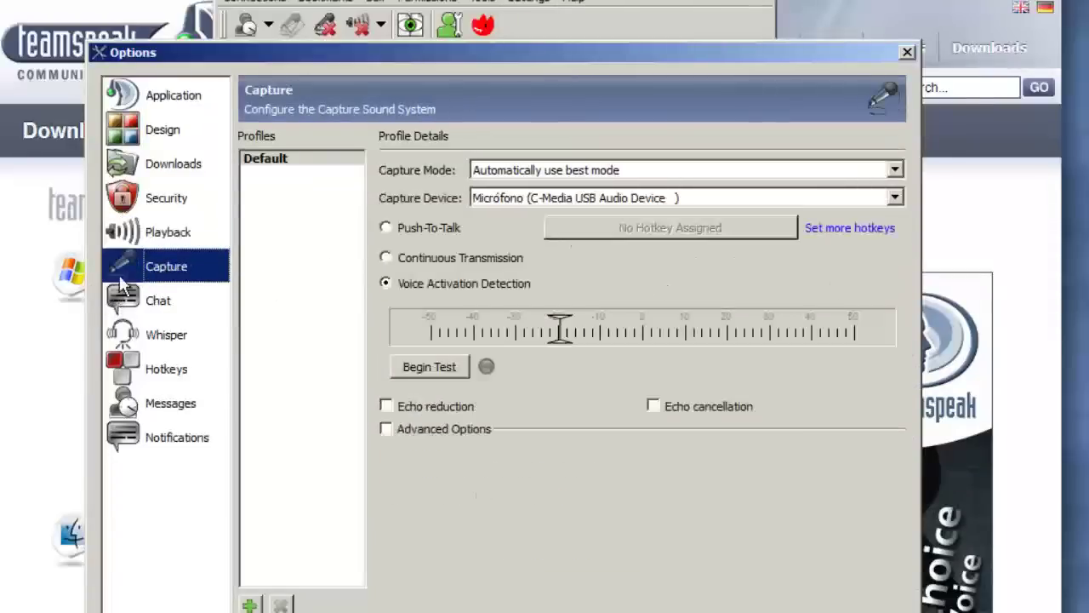
Choose Micrófono (C-Media USB Audio Device) as the capture device and set transmission to Push-To-Talk
click(492, 204)
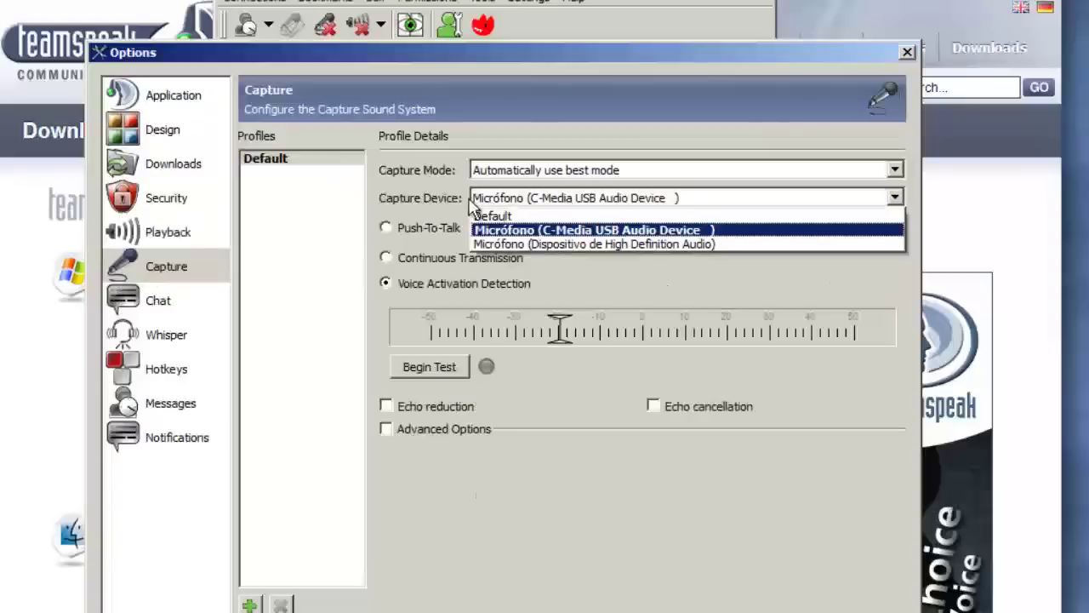
click(531, 230)
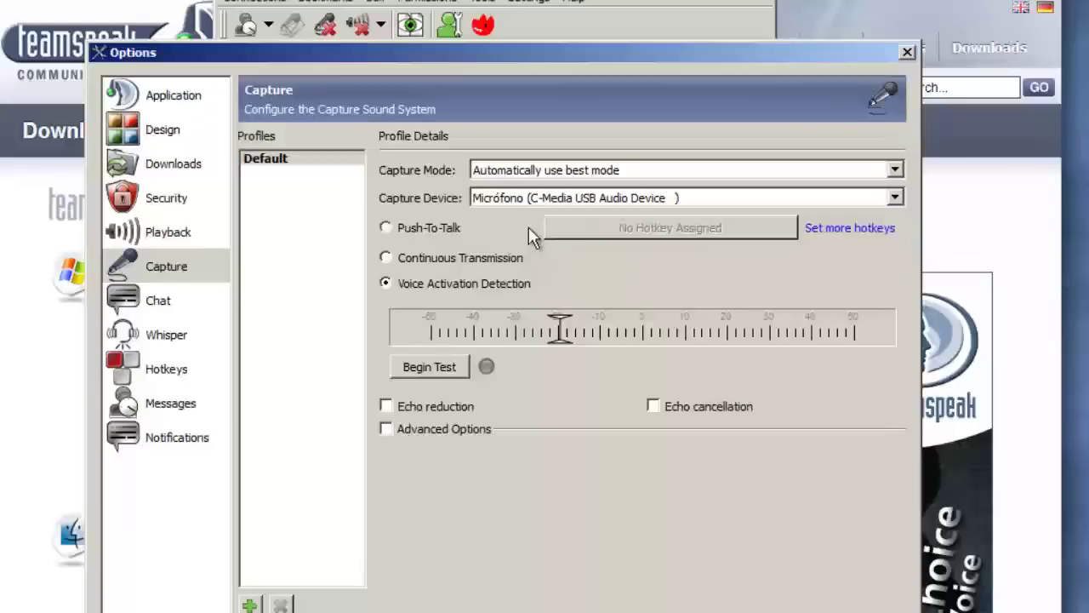
click(397, 228)
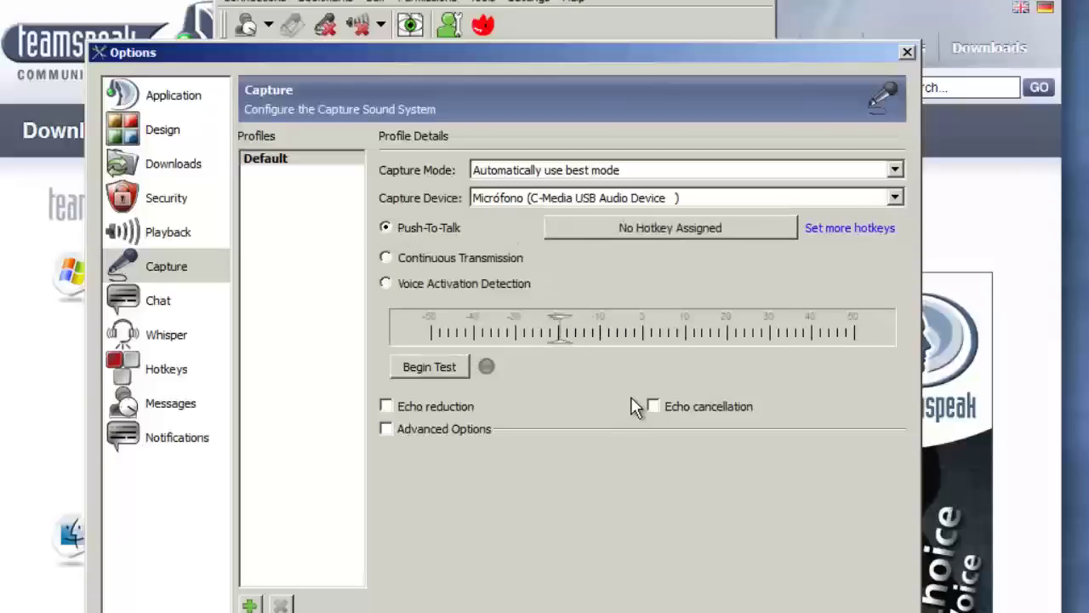
Switch the microphone transmission to Voice Activation Detection and start the voice level test
mouse_move(634, 406)
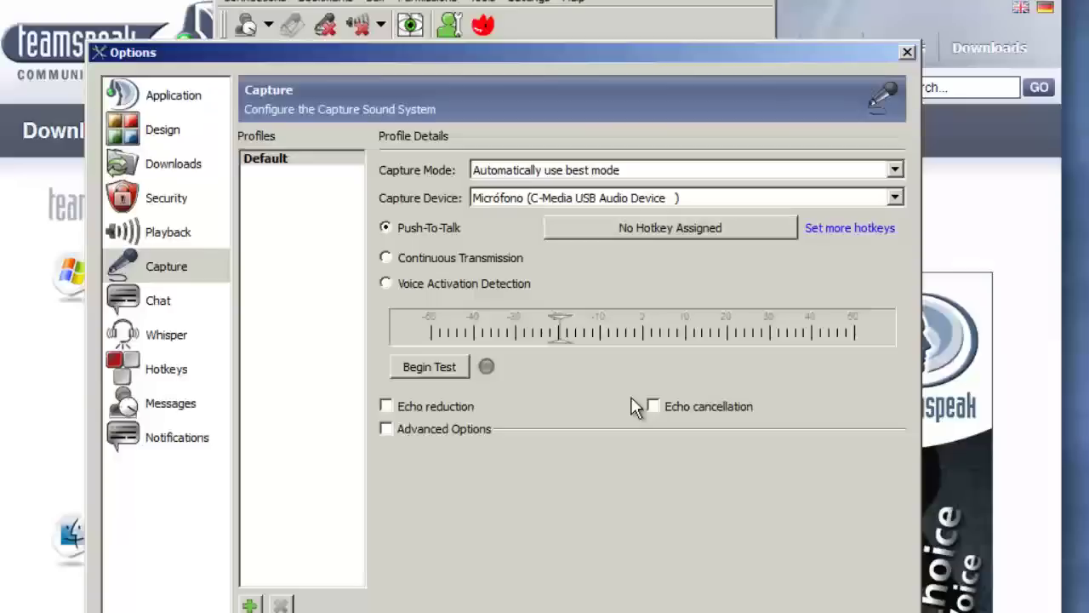
click(431, 284)
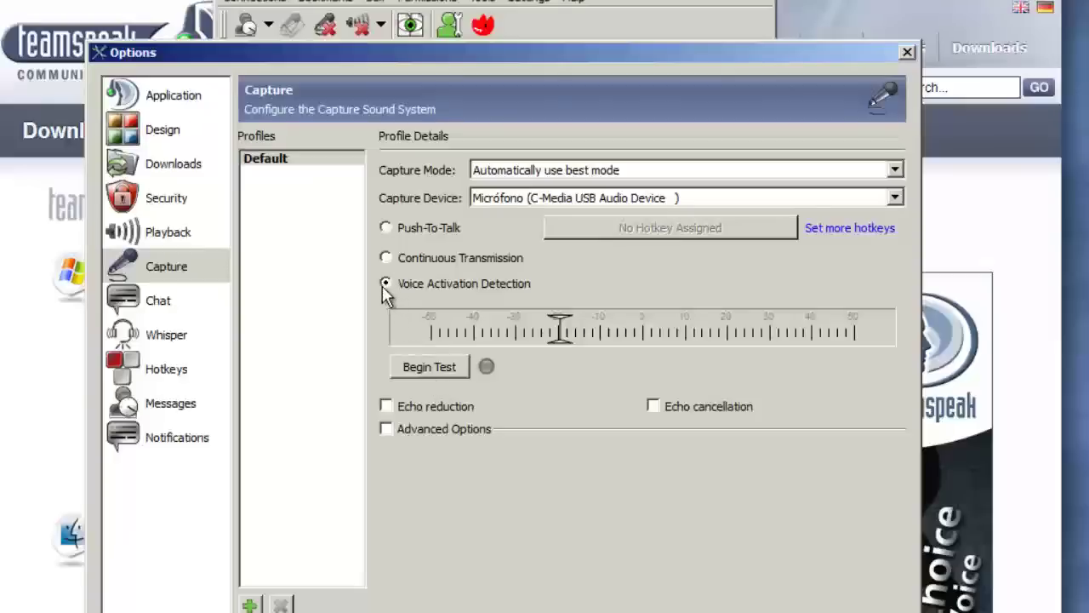
click(449, 373)
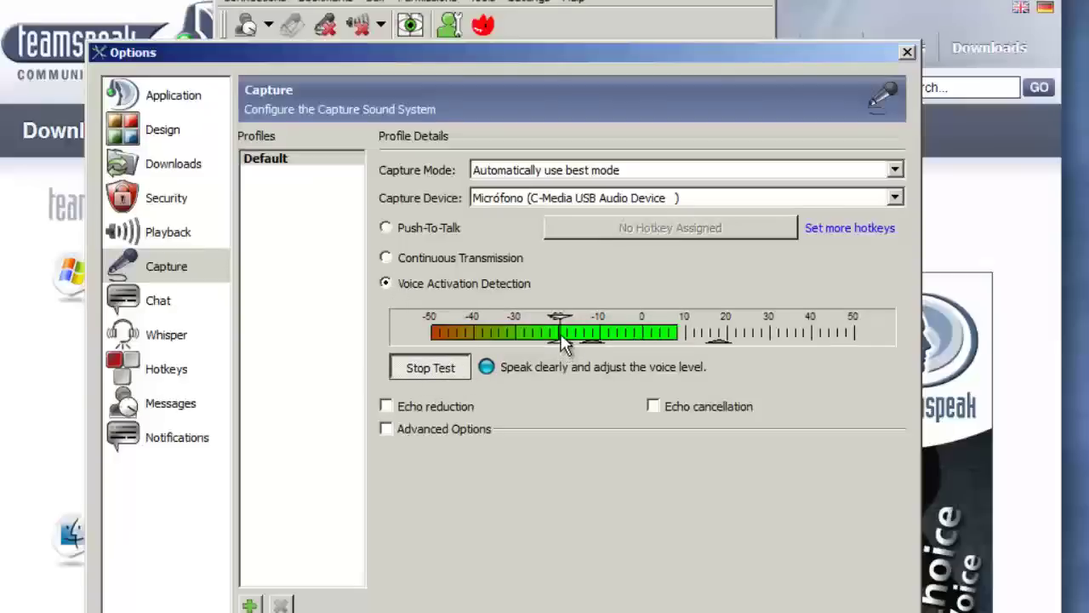
Try higher voice activation thresholds, set the level to about -10, stop the test and accept the options
click(812, 335)
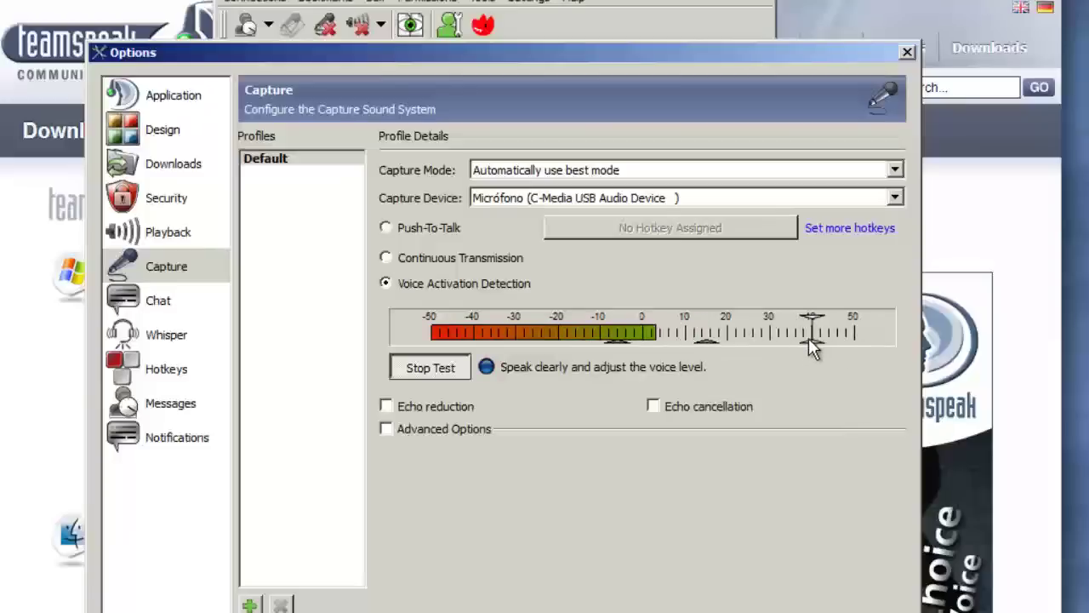
drag(810, 336, 785, 336)
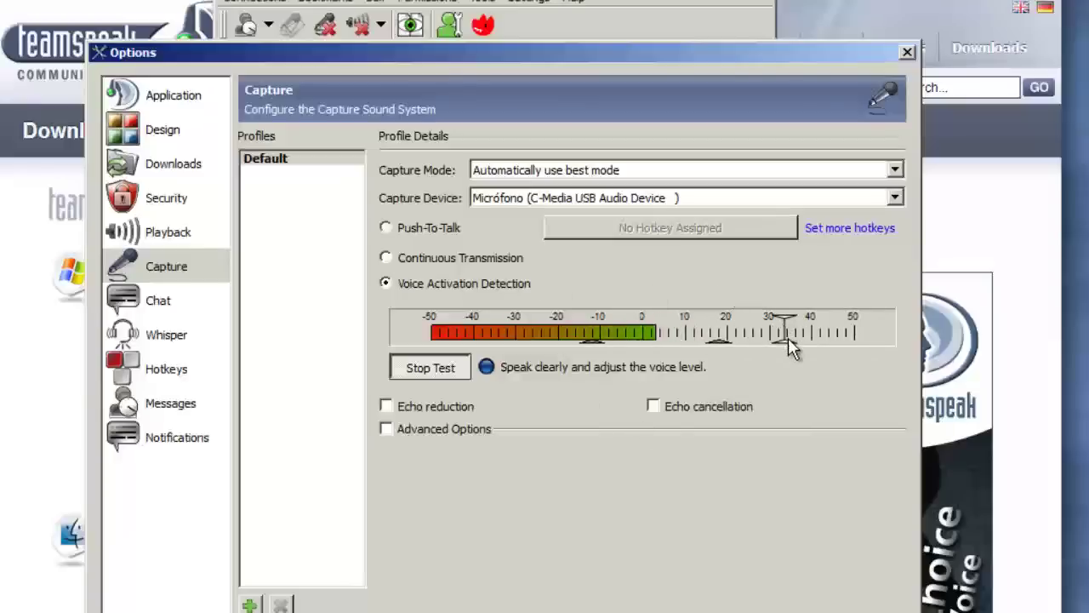
mouse_move(788, 338)
mouse_down()
mouse_move(497, 332)
mouse_move(602, 337)
mouse_up()
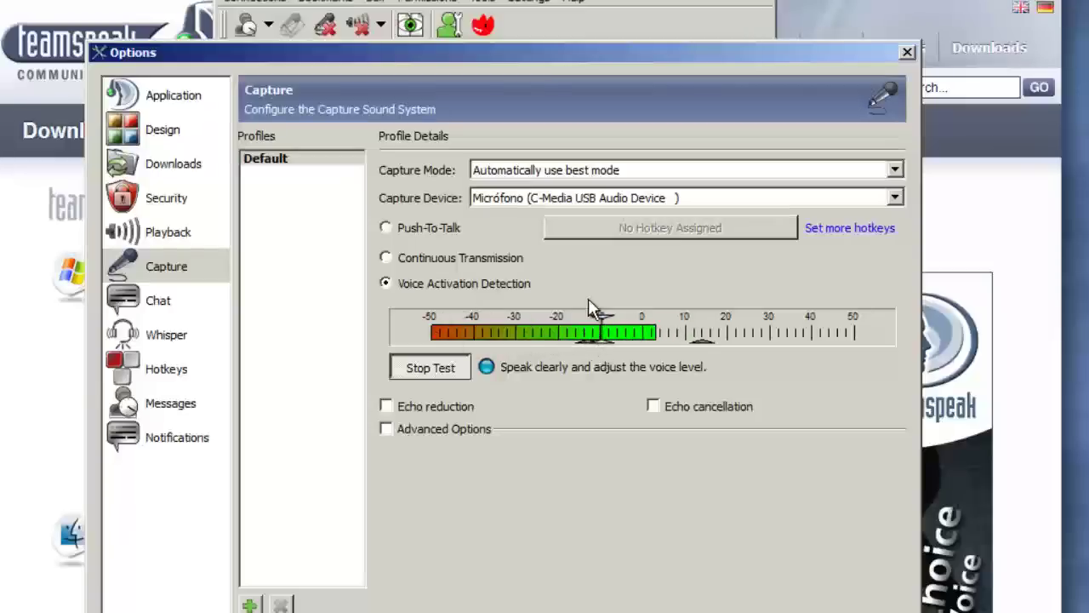
click(452, 374)
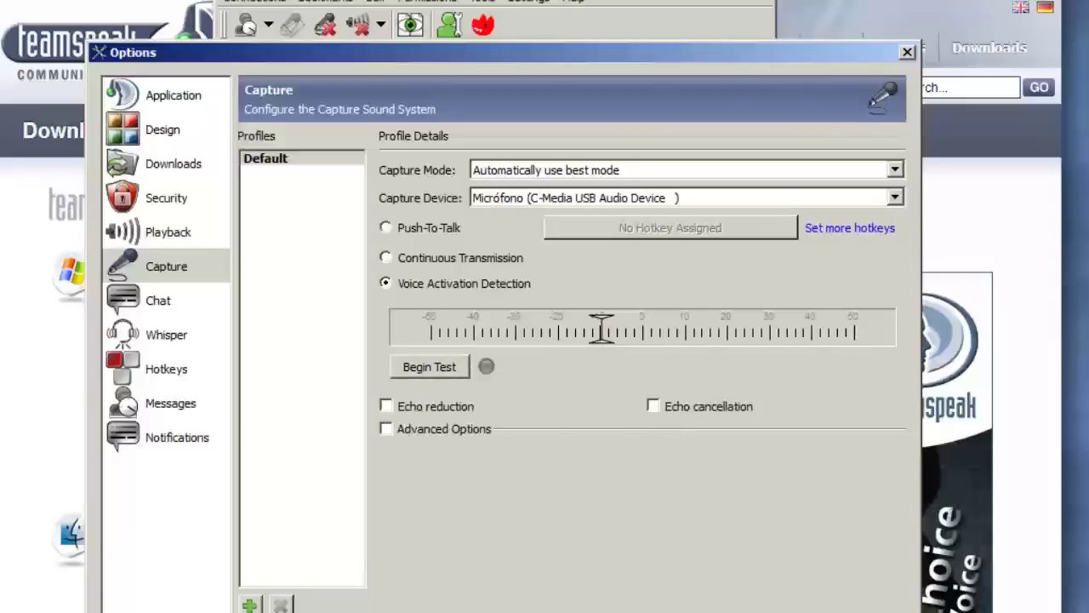
key(Return)
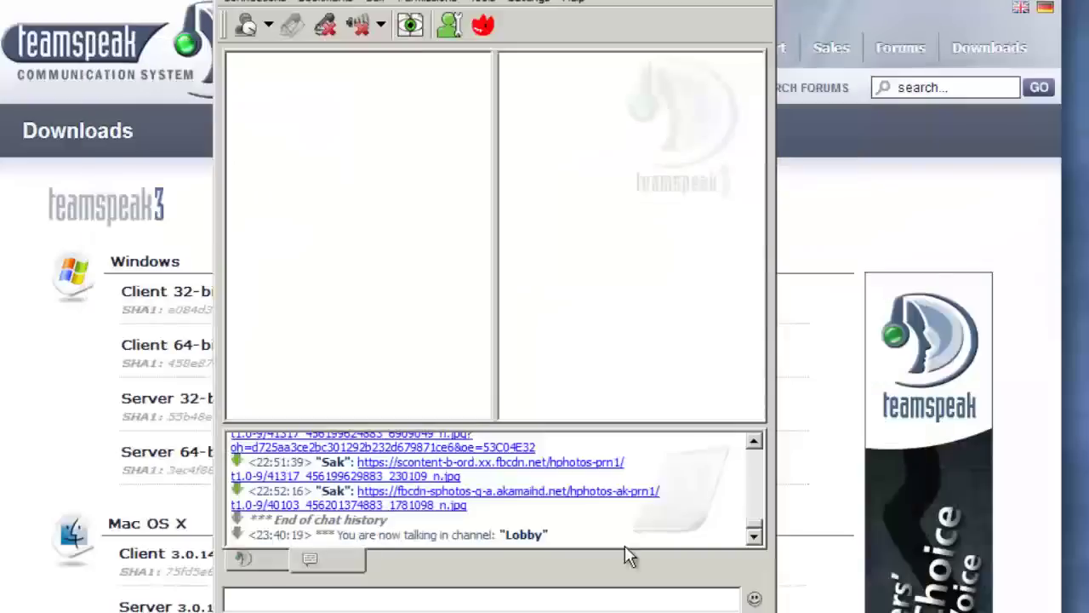
Reopen the program's capture options and select Micrófono (C-Media USB Audio Device) as the capture device again
click(529, 2)
click(562, 122)
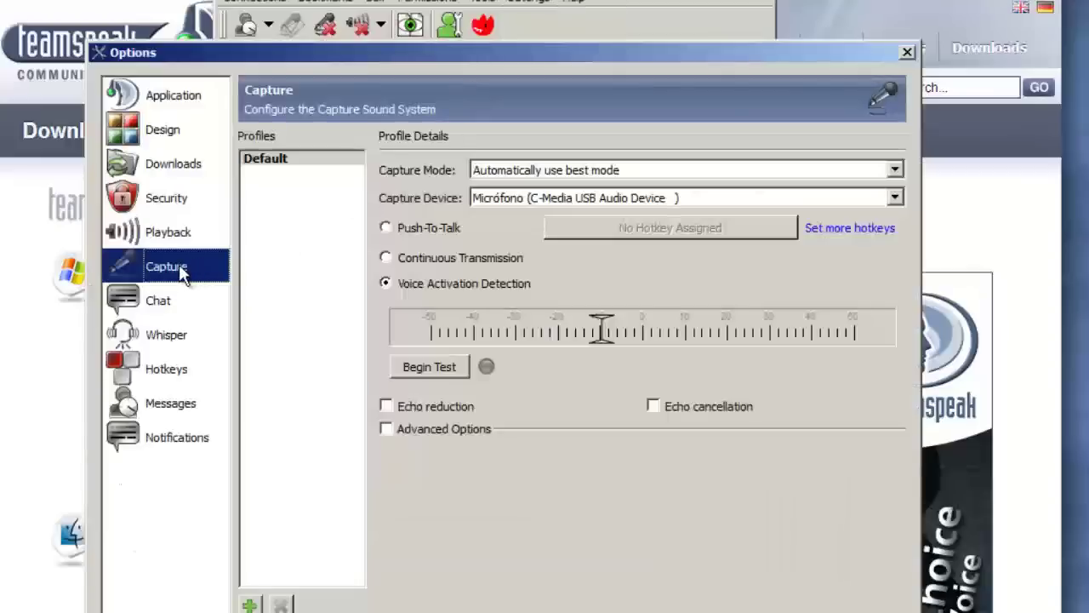
click(562, 198)
click(568, 214)
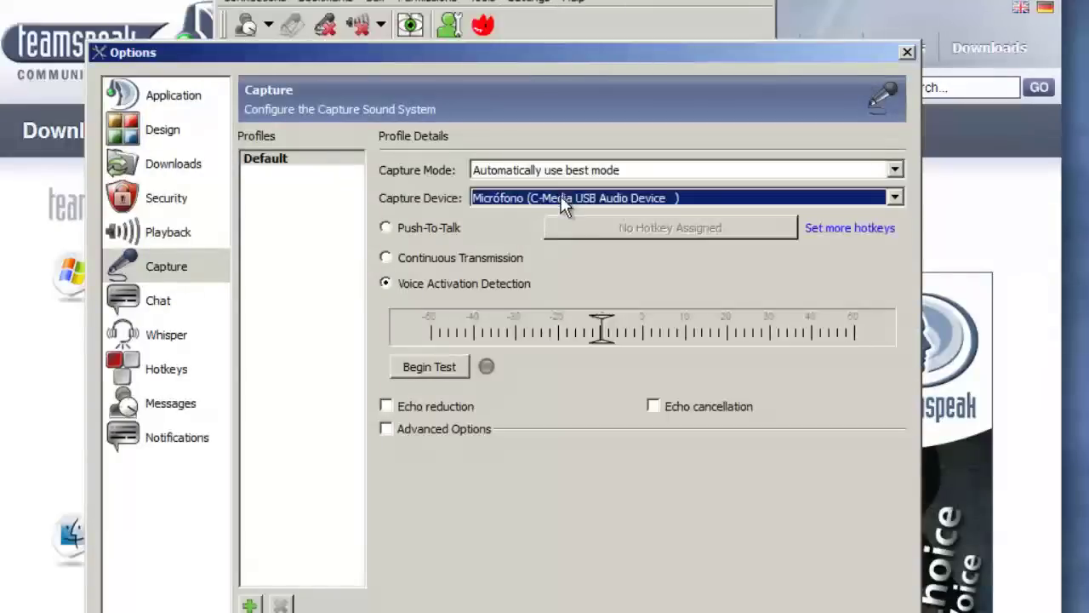